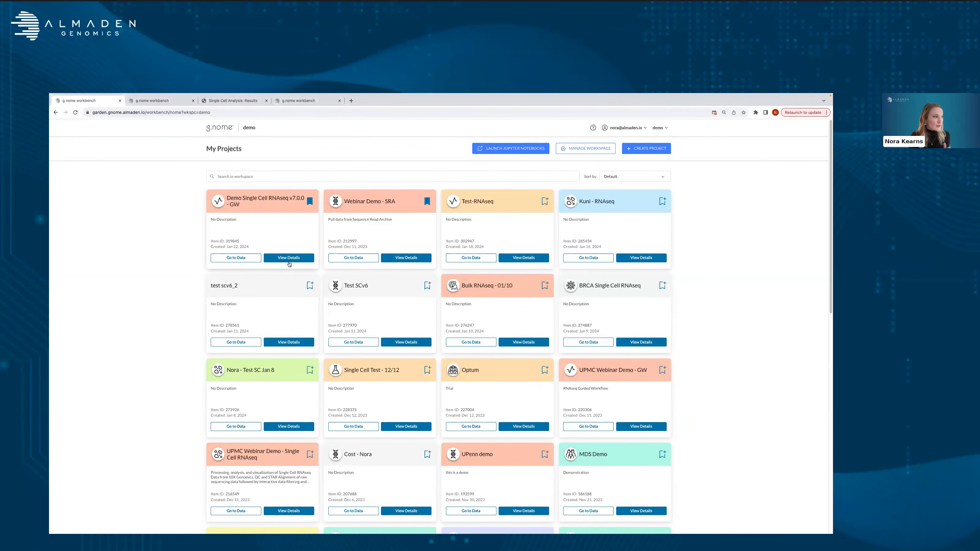
- Open the details of the Demo Single Cell RNAseq v7.0.0 - GW project and check its management settings without changing them
{"action": "left_click", "coordinate": [288, 259]}
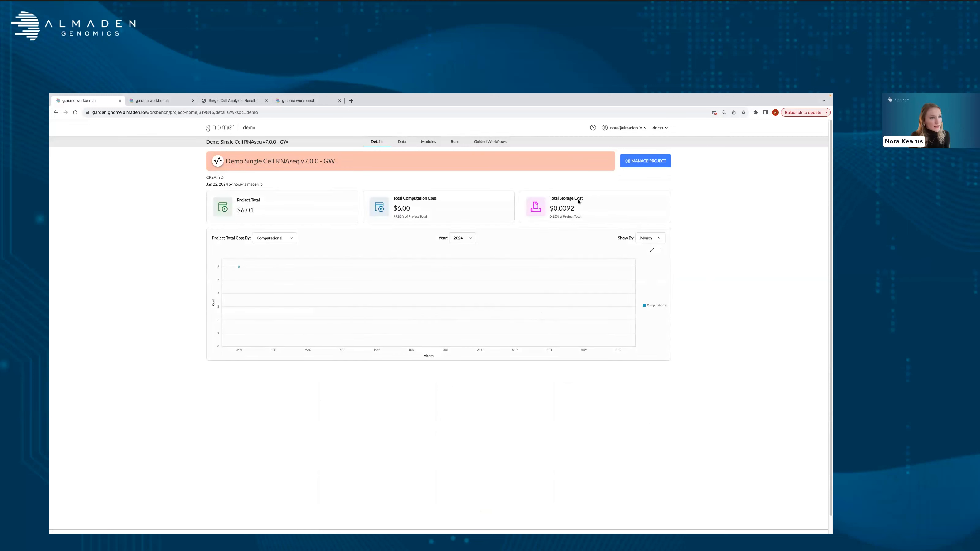
{"action": "left_click", "coordinate": [645, 161]}
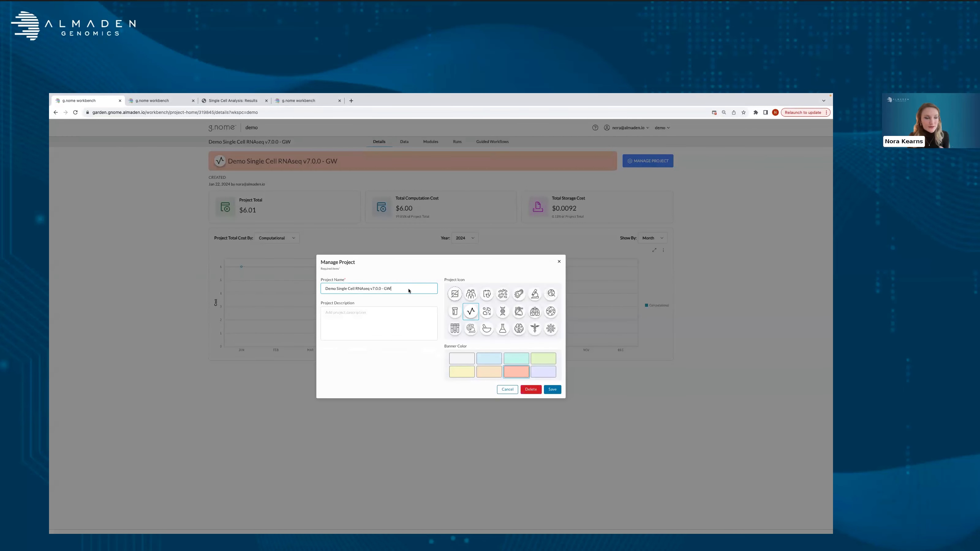
{"action": "left_click", "coordinate": [560, 265]}
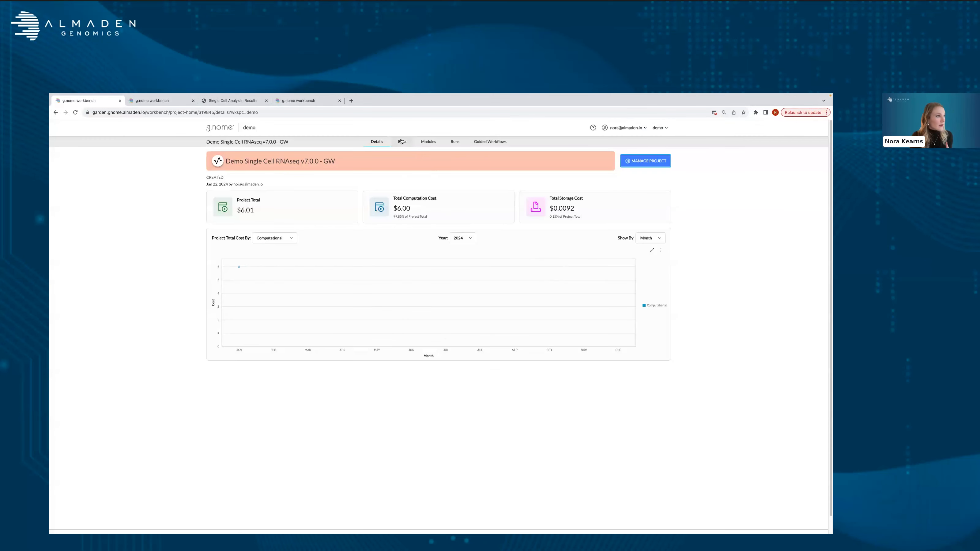
- Examine the project's data files and the options for adding new data
{"action": "left_click", "coordinate": [401, 142]}
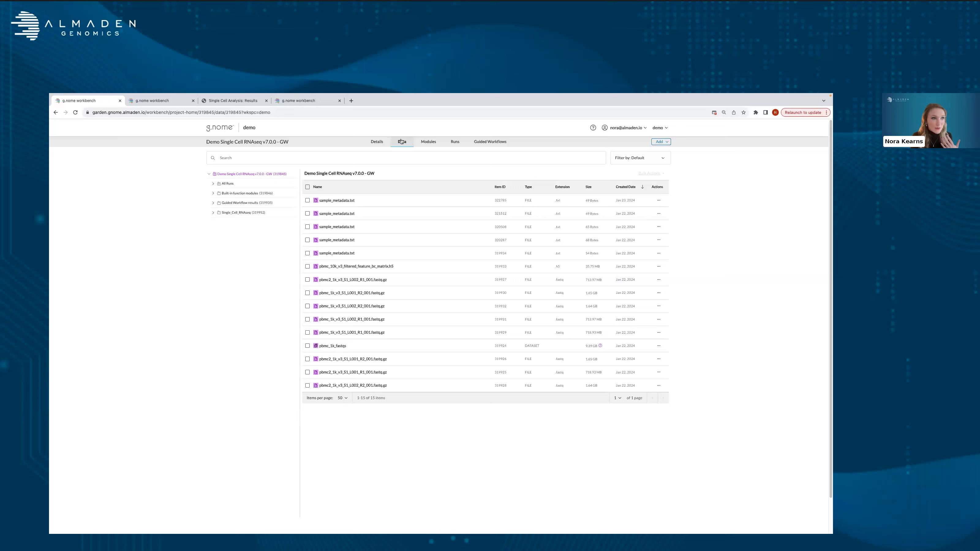
{"action": "left_click", "coordinate": [659, 142]}
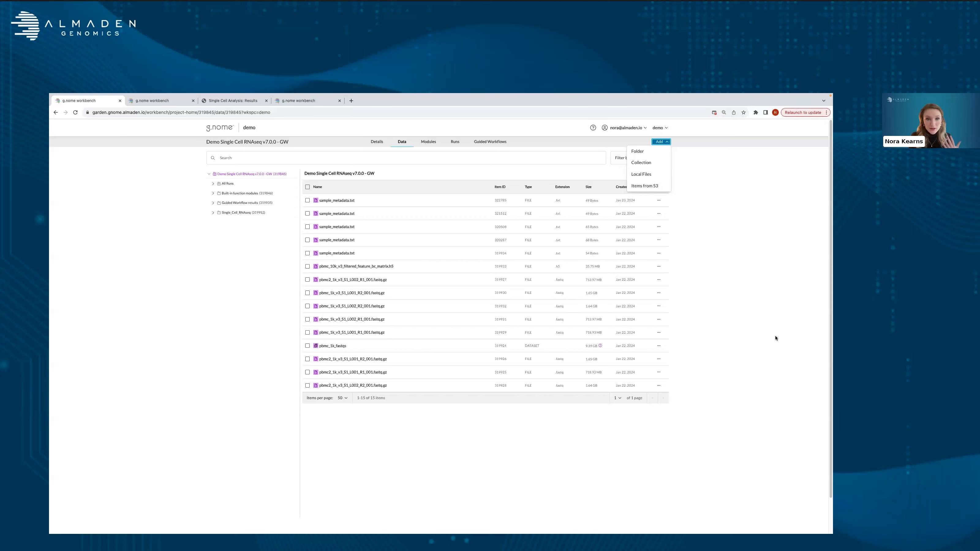
{"action": "left_click", "coordinate": [758, 373]}
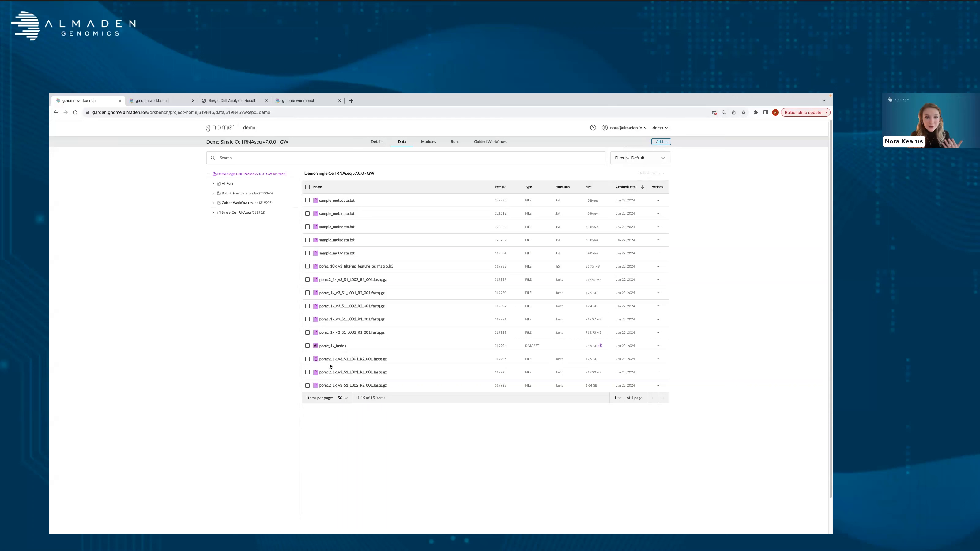
- Start a guided workflow run with the Single Cell RNAseq v7.0.0 package, keeping the suggested run label
{"action": "left_click", "coordinate": [481, 142]}
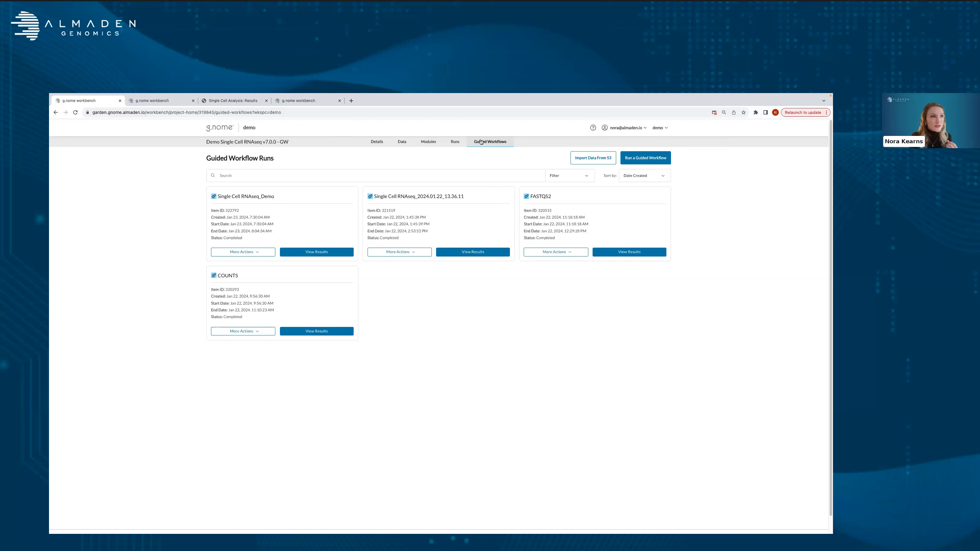
{"action": "left_click", "coordinate": [644, 158]}
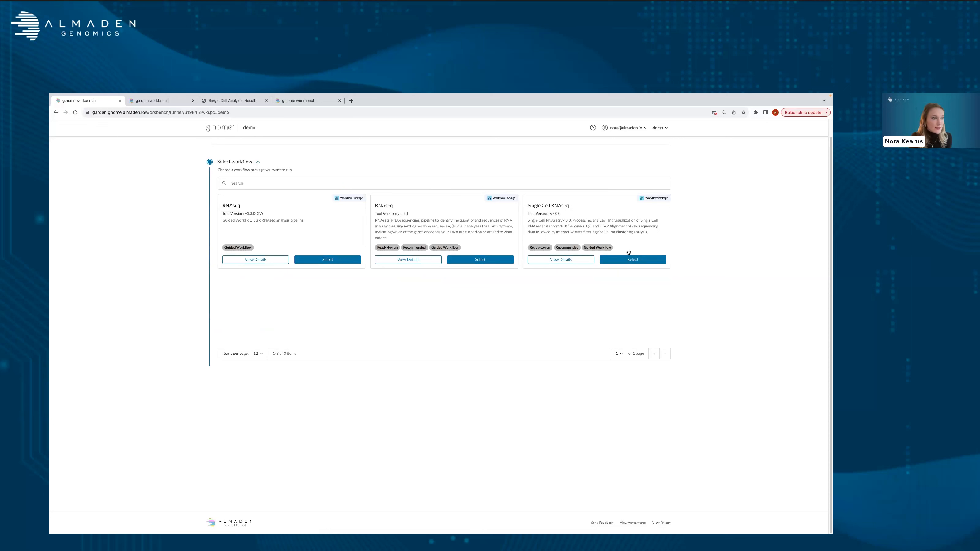
{"action": "left_click", "coordinate": [632, 261]}
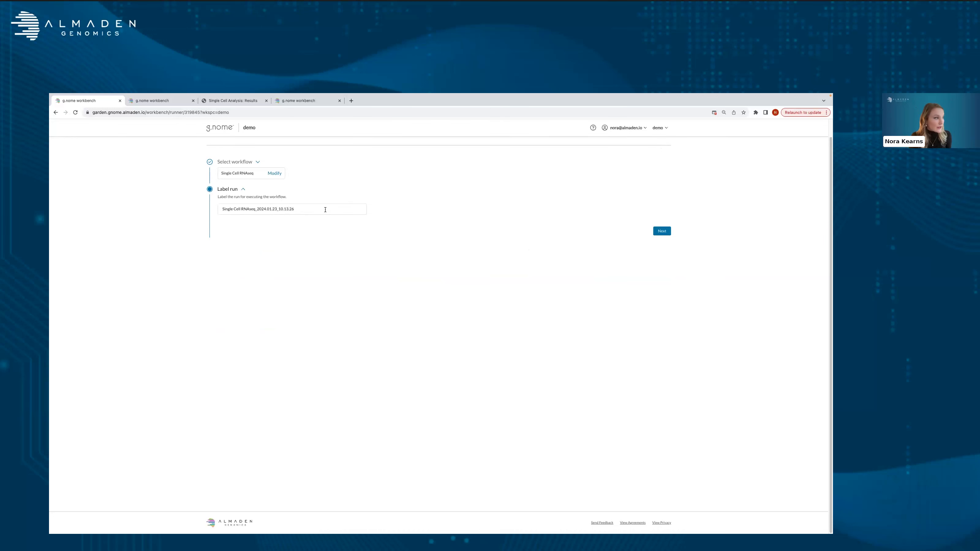
{"action": "left_click", "coordinate": [655, 232]}
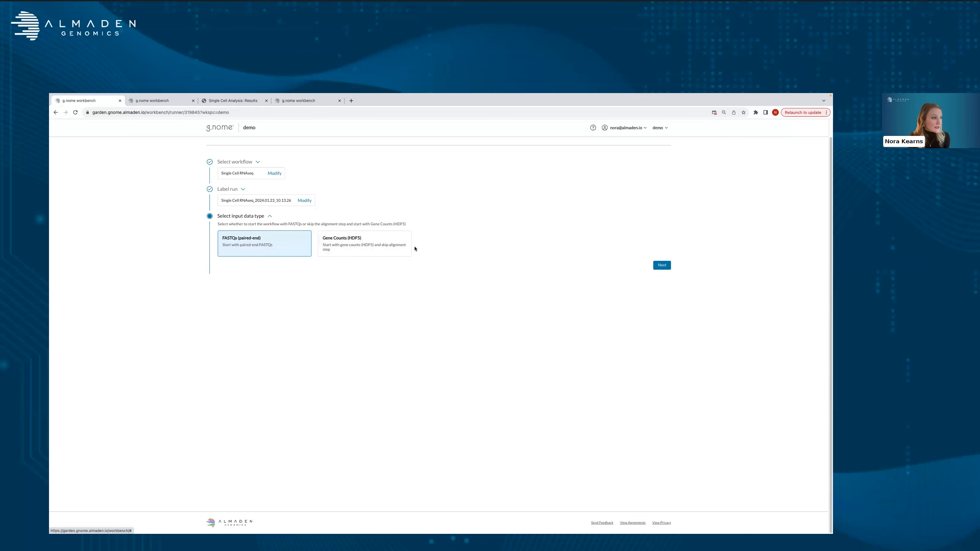
- Use FASTQs (paired-end) as the input data type and choose the pbmc_1k_fastqs dataset as the sample FASTQs
{"action": "left_click", "coordinate": [662, 266]}
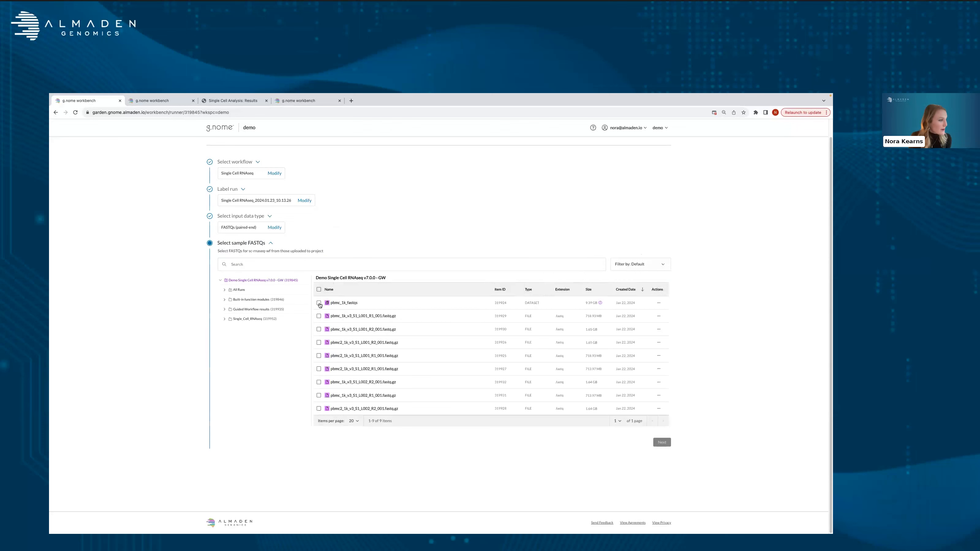
{"action": "left_click", "coordinate": [318, 303]}
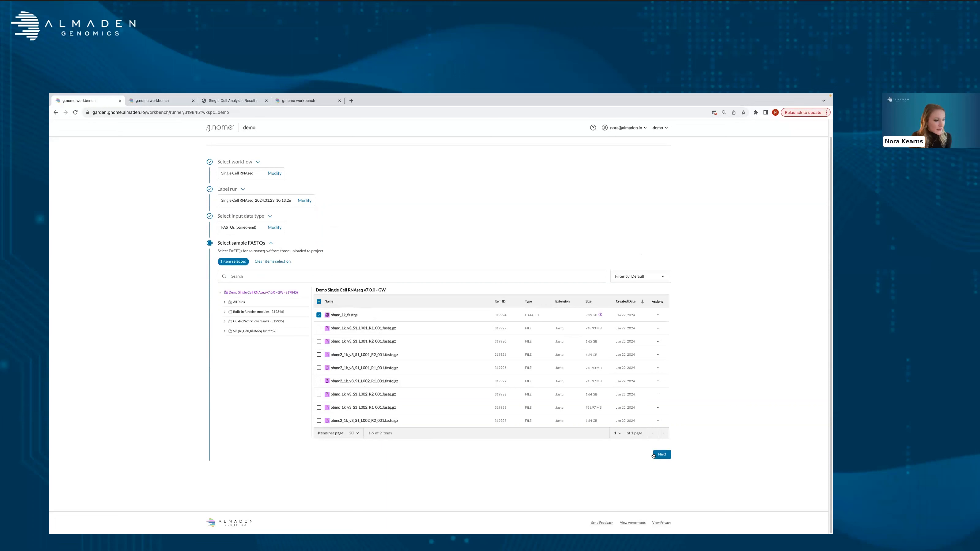
{"action": "left_click", "coordinate": [657, 458]}
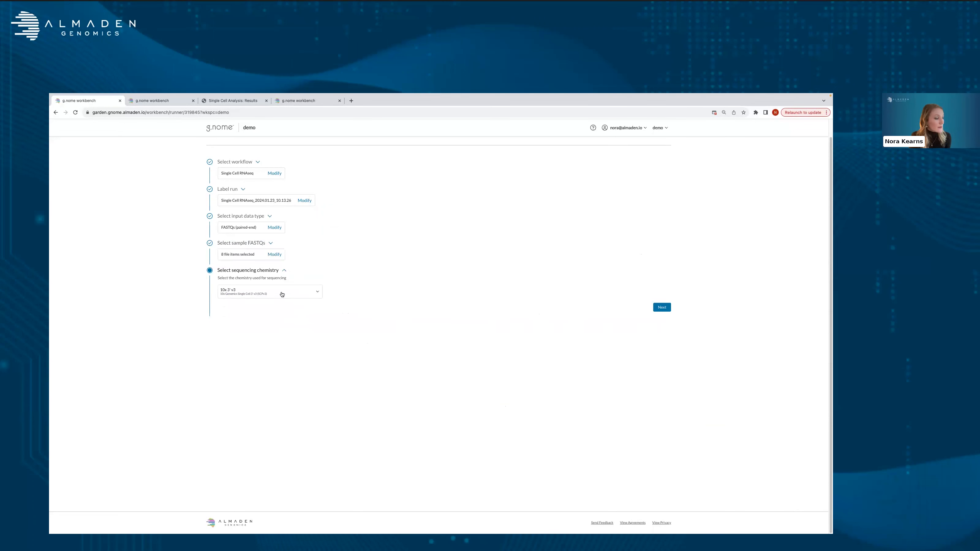
- Keep 10x 3' v3 as the sequencing chemistry after checking the available chemistries
{"action": "left_click", "coordinate": [285, 293]}
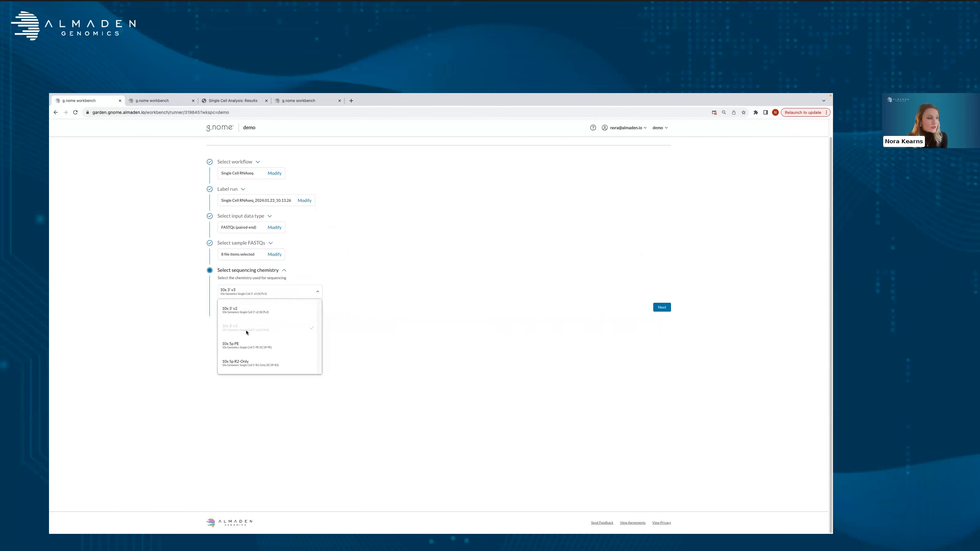
{"action": "left_click", "coordinate": [346, 315]}
{"action": "left_click", "coordinate": [661, 308]}
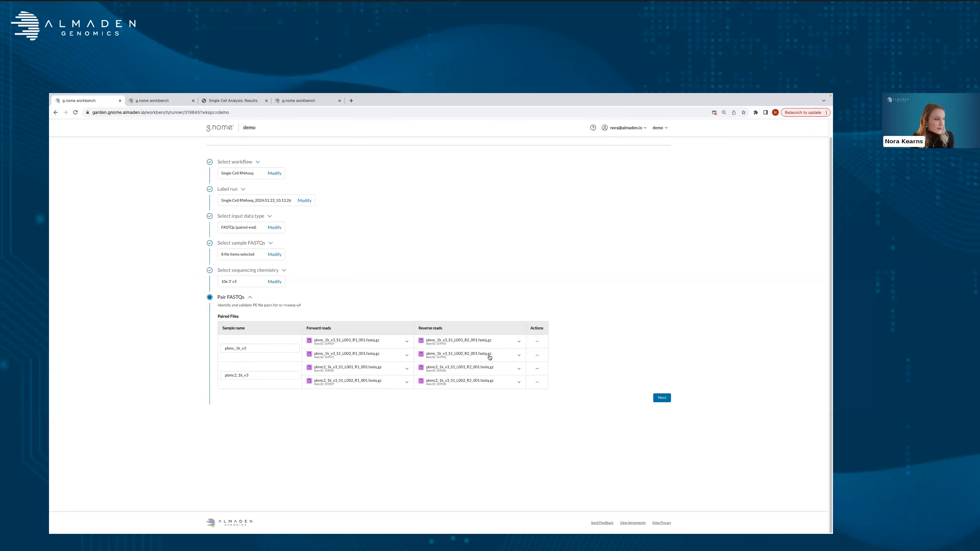
- Accept the FASTQ pairing with the sample names pbmc_1k_v3 and pbmc2_1k_v3
{"action": "left_click", "coordinate": [272, 346]}
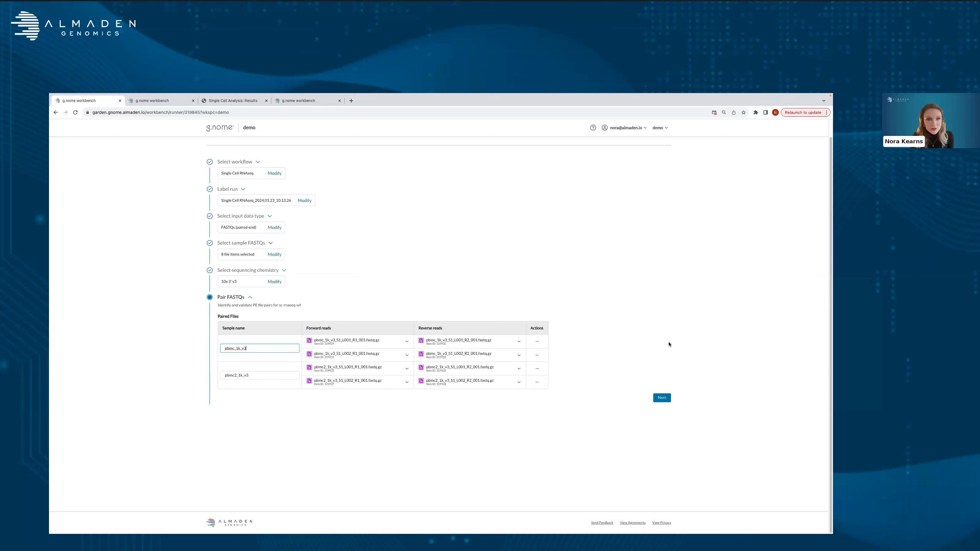
{"action": "left_click", "coordinate": [593, 383]}
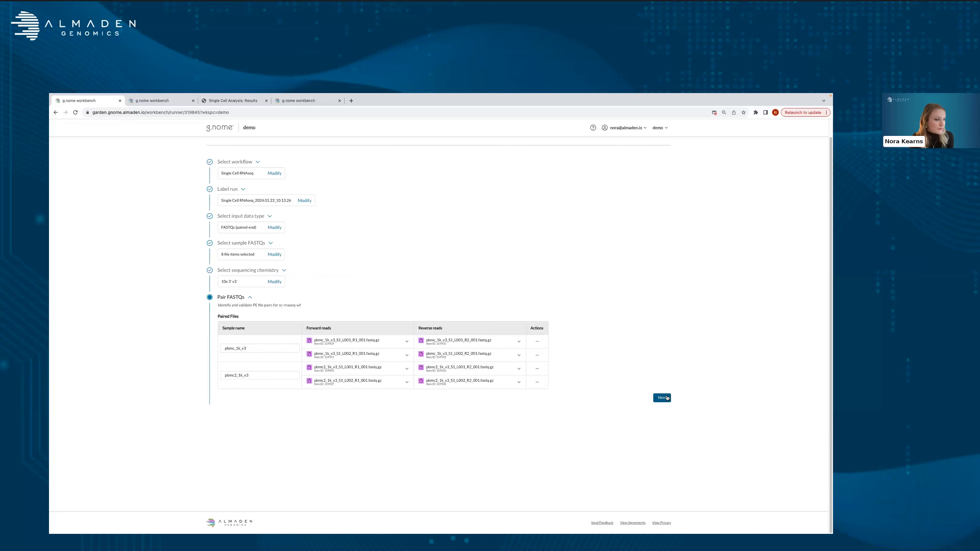
{"action": "left_click", "coordinate": [666, 398]}
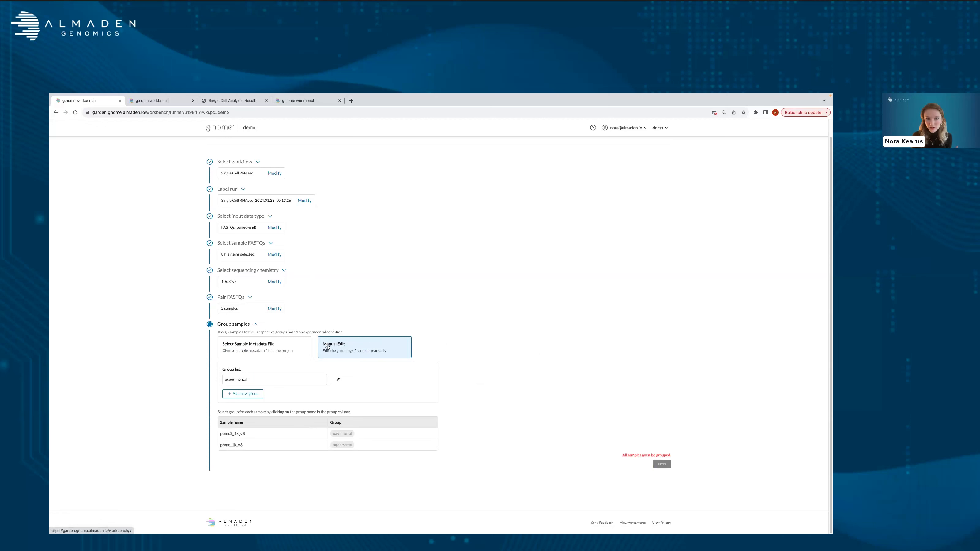
- Examine the sample metadata file option for grouping samples and return to manual grouping
{"action": "left_click", "coordinate": [235, 350]}
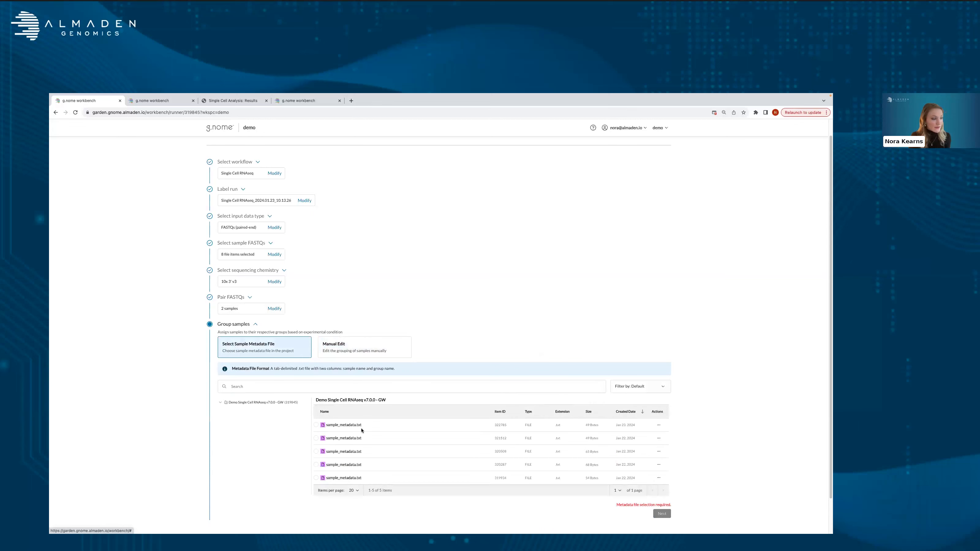
{"action": "scroll", "coordinate": [349, 436], "scroll_direction": "down", "scroll_amount": 1}
{"action": "left_click", "coordinate": [346, 329]}
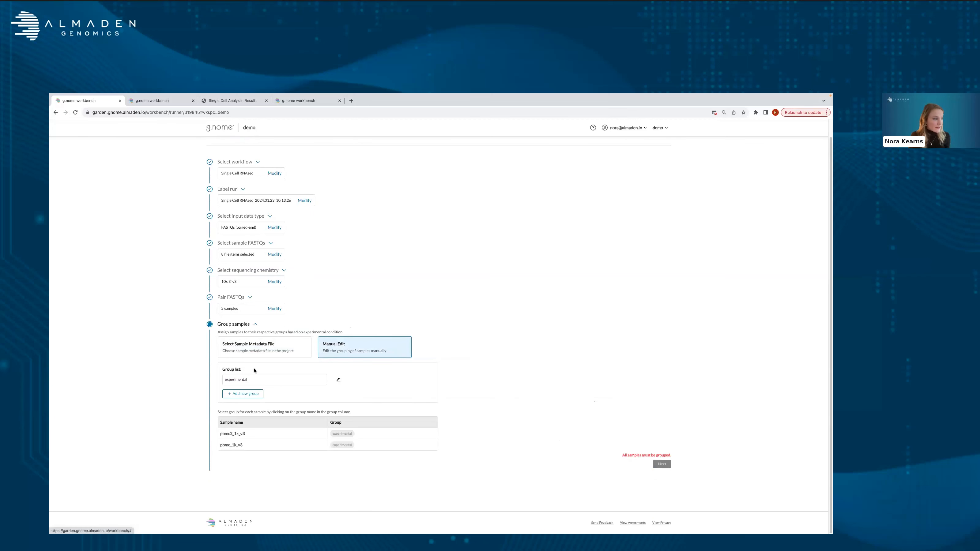
- Add a group named control, and assign pbmc2_1k_v3 to experimental and pbmc_1k_v3 to control
{"action": "left_click", "coordinate": [246, 393]}
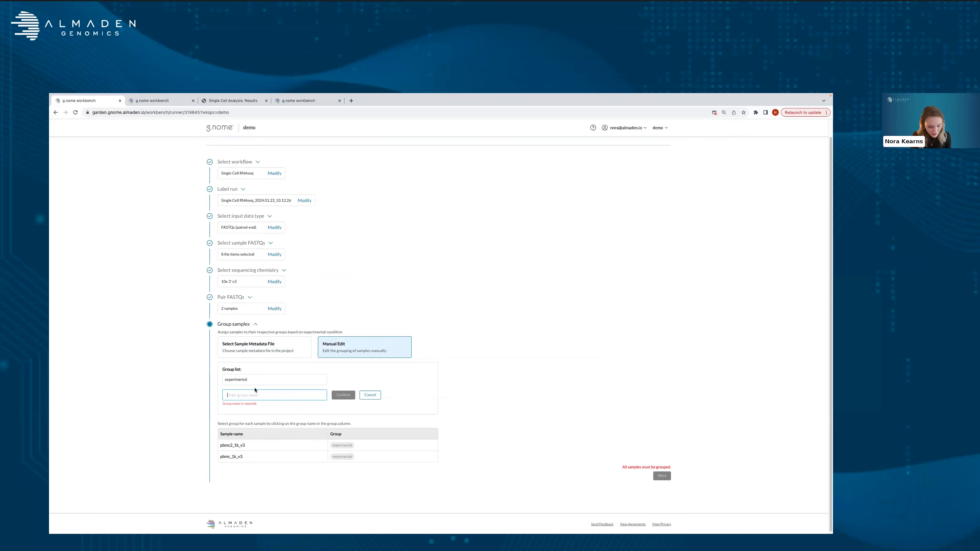
{"action": "type", "text": "control"}
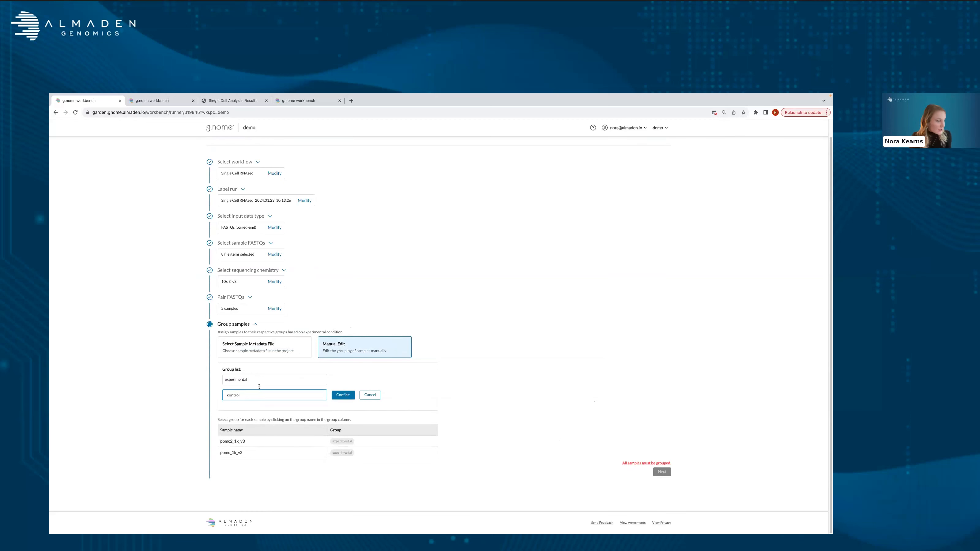
{"action": "left_click", "coordinate": [343, 394]}
{"action": "left_click", "coordinate": [341, 449]}
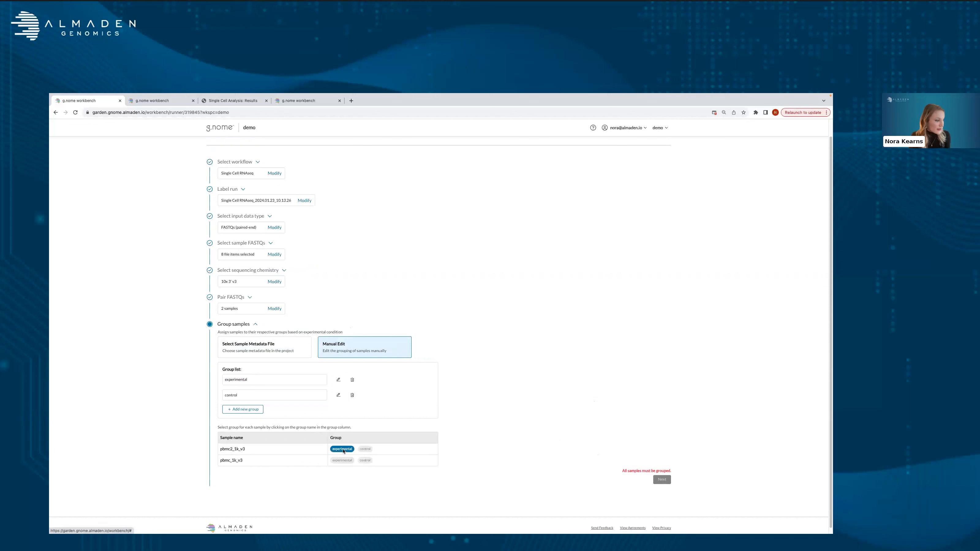
{"action": "left_click", "coordinate": [368, 461]}
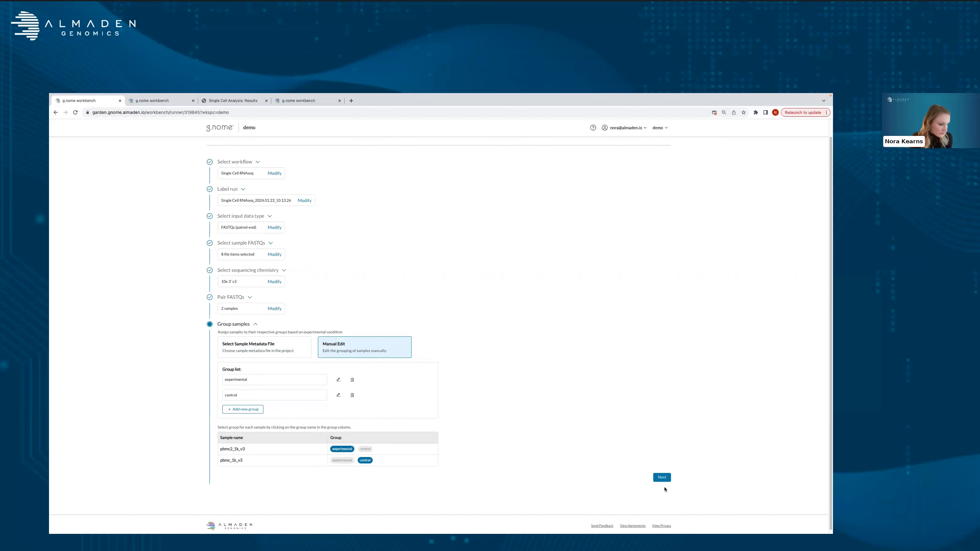
{"action": "left_click", "coordinate": [662, 478]}
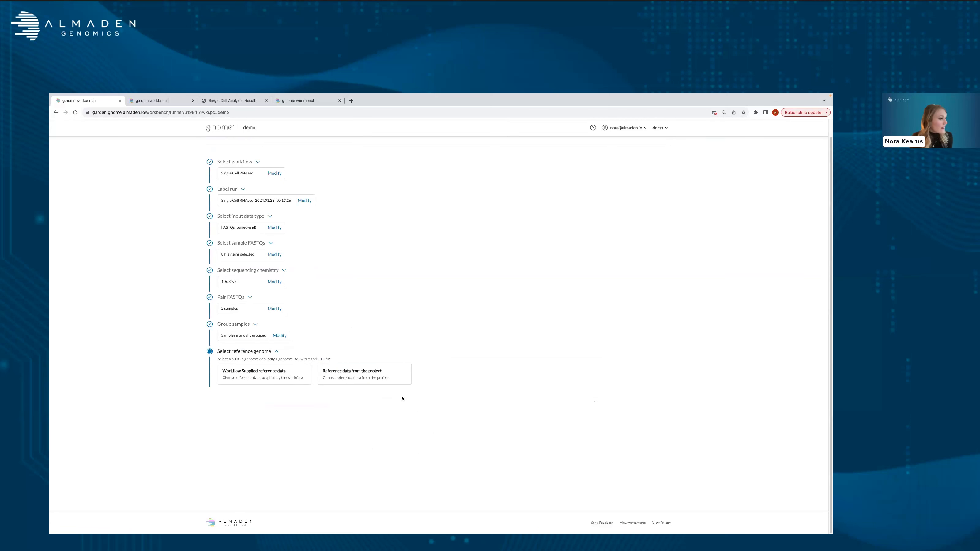
- Set the reference genome to the workflow-supplied GRCh38 - 2020A human reference, checking the project reference data option as well
{"action": "left_click", "coordinate": [261, 375]}
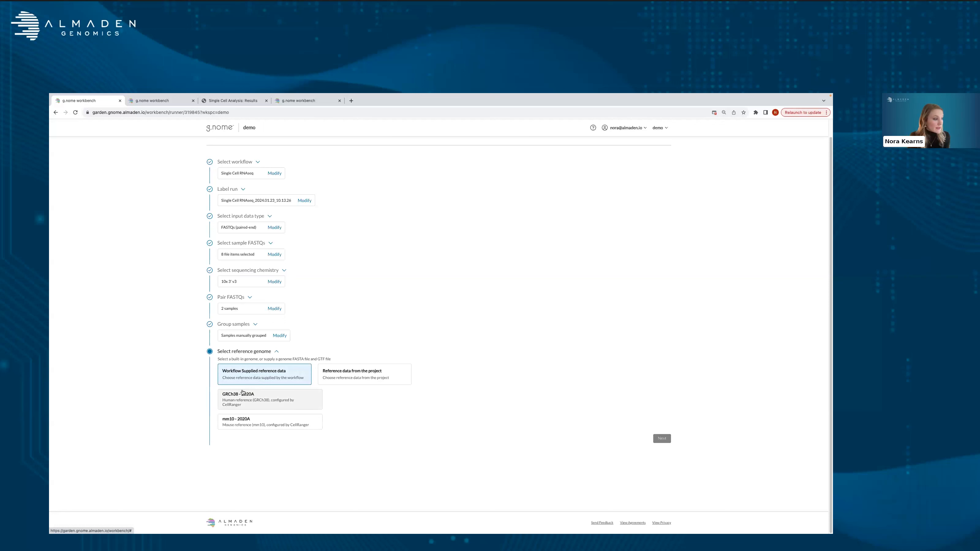
{"action": "left_click", "coordinate": [244, 402]}
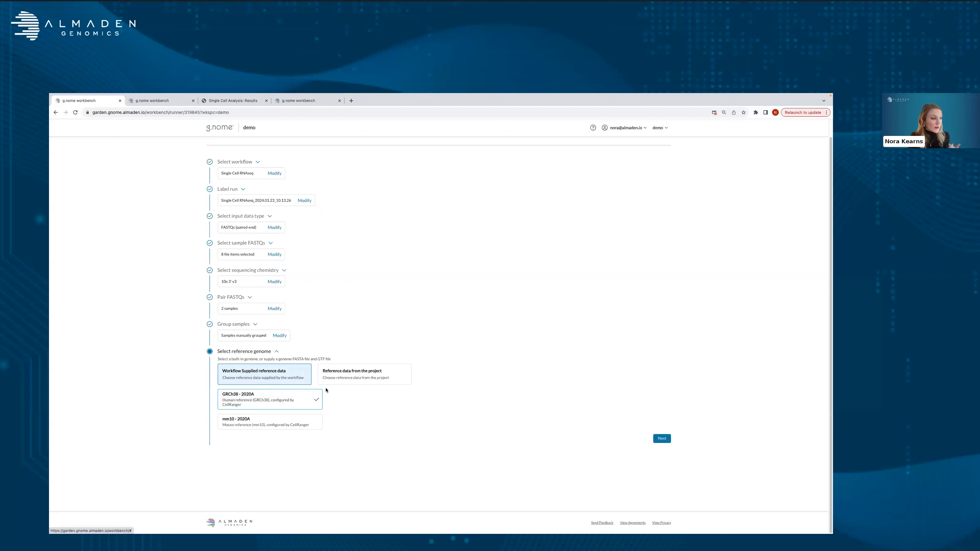
{"action": "left_click", "coordinate": [352, 379]}
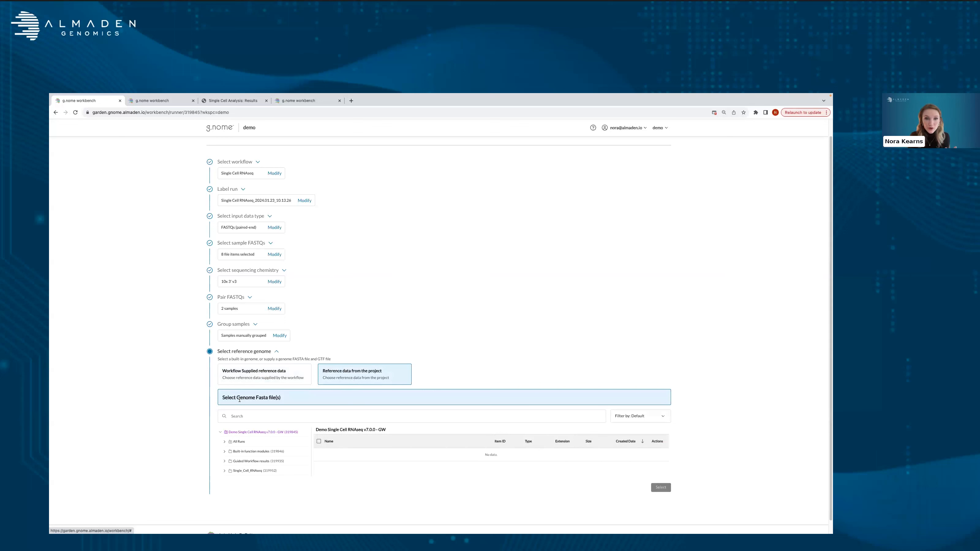
{"action": "left_click", "coordinate": [273, 383]}
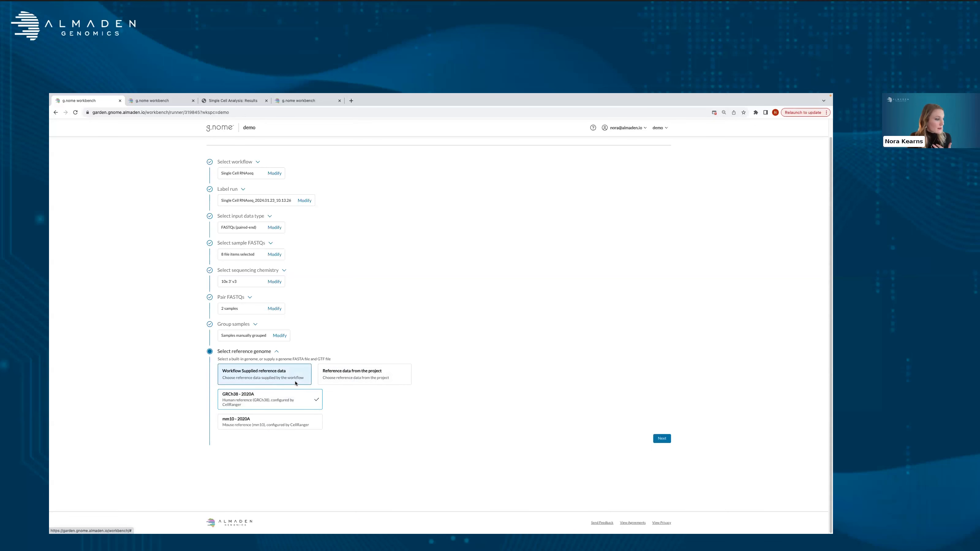
{"action": "left_click", "coordinate": [661, 438]}
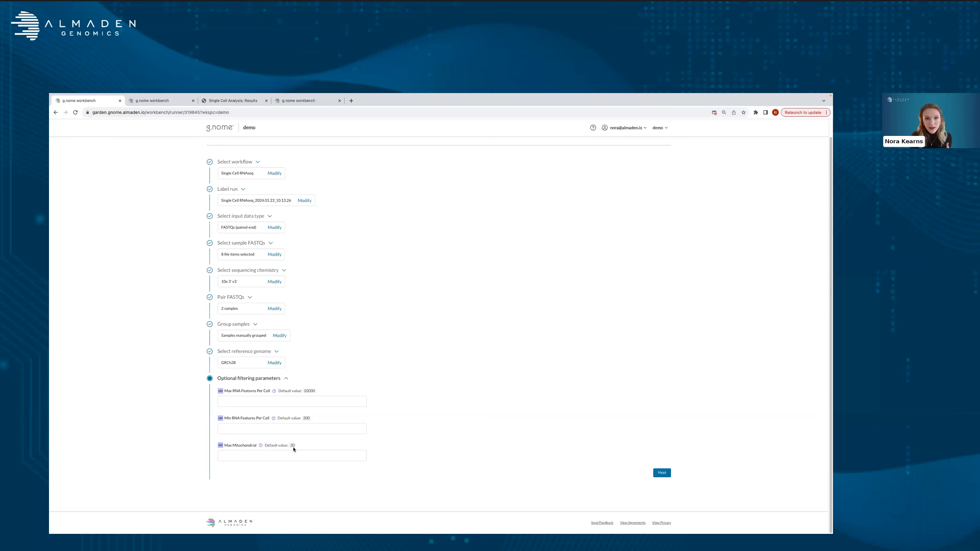
- Keep the default filtering parameters and enable cell cycle gene evaluation with the default genes
{"action": "left_click", "coordinate": [662, 473]}
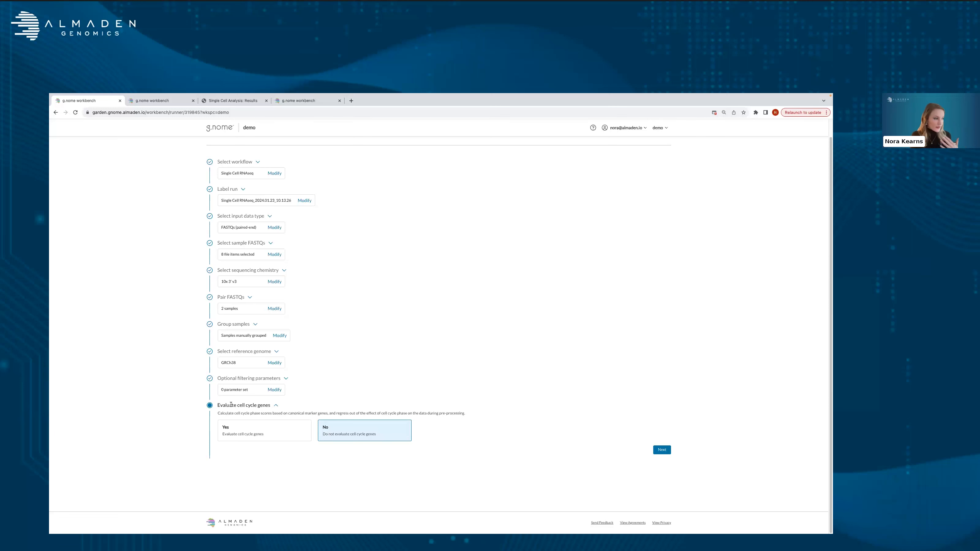
{"action": "left_click", "coordinate": [254, 433]}
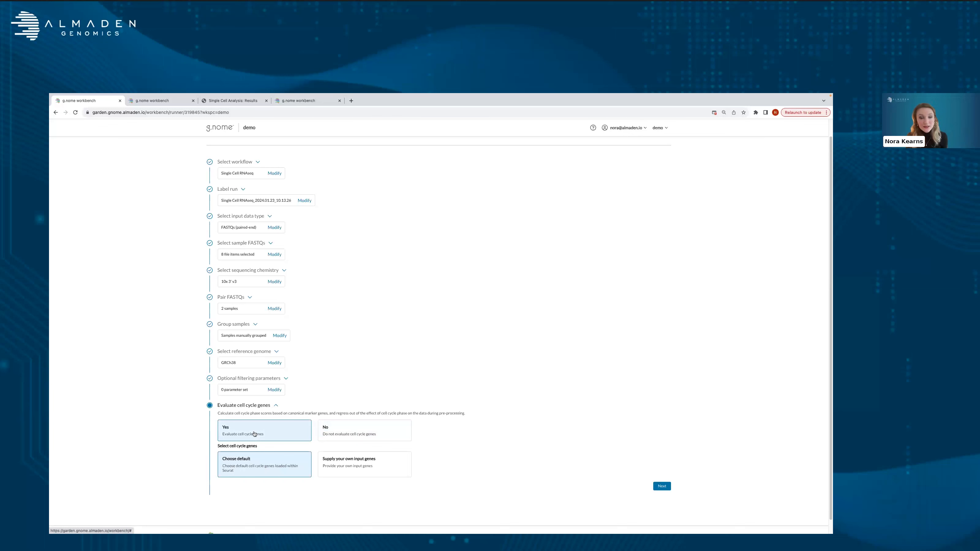
{"action": "scroll", "coordinate": [231, 444], "scroll_direction": "down", "scroll_amount": 1}
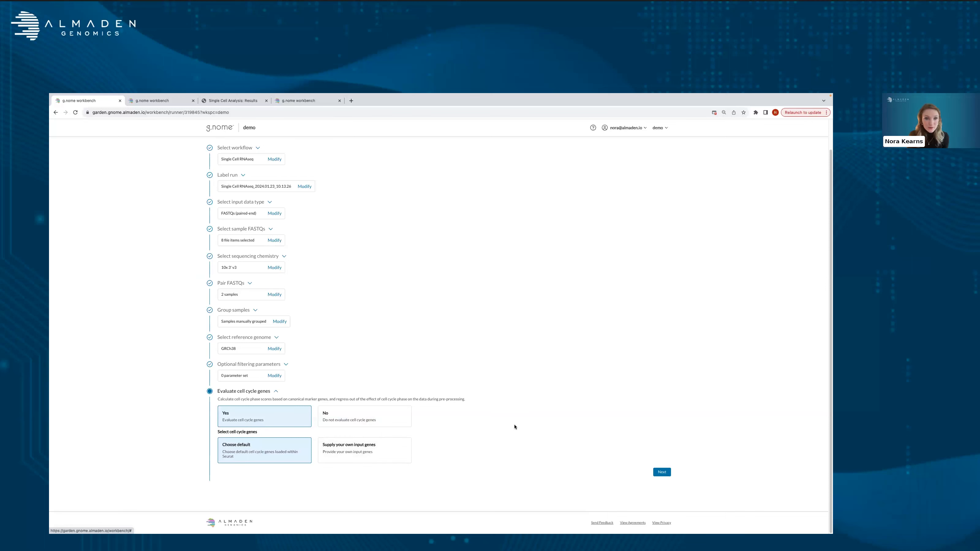
{"action": "left_click", "coordinate": [659, 473]}
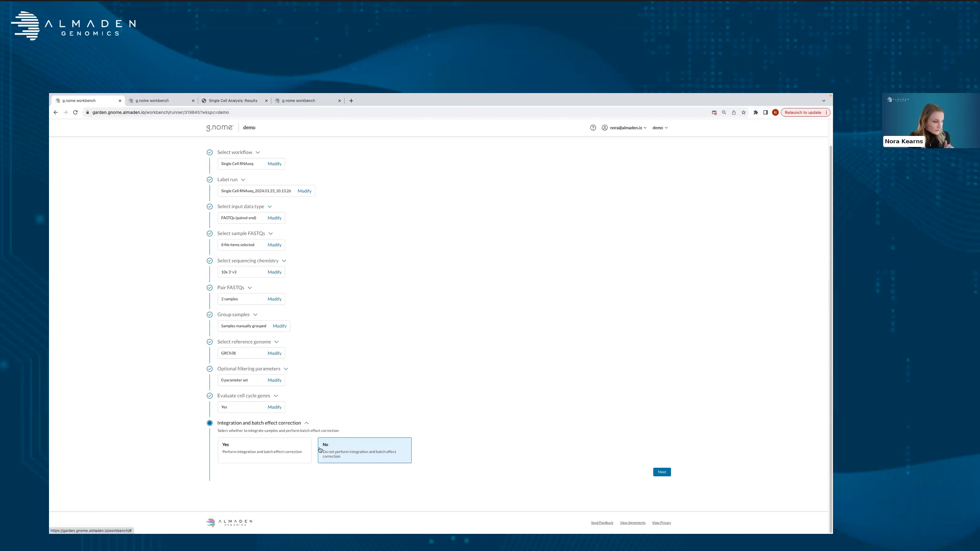
- Enable integration and batch effect correction with the CCAIntegration method, checking the alternative methods, and continue to cell type annotation
{"action": "left_click", "coordinate": [284, 456]}
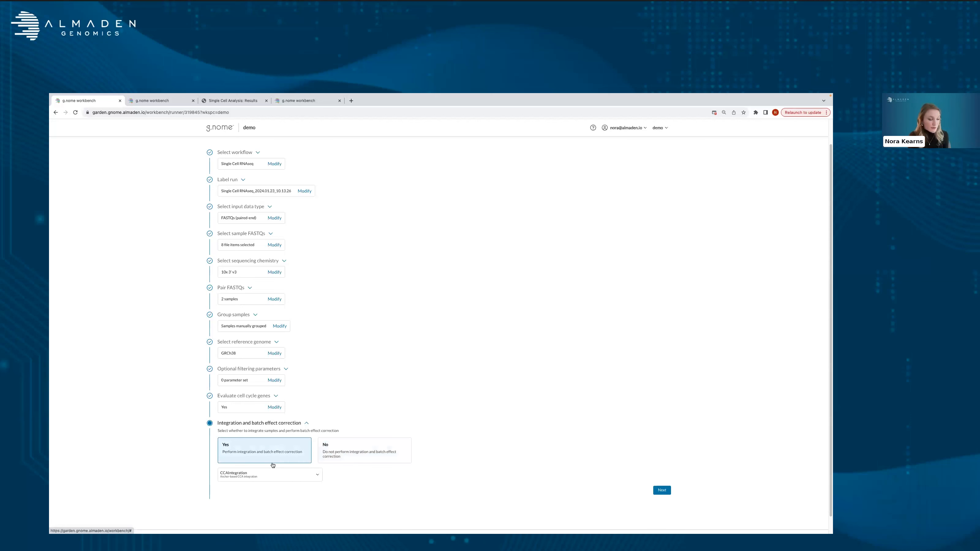
{"action": "scroll", "coordinate": [272, 465], "scroll_direction": "down", "scroll_amount": 1}
{"action": "left_click", "coordinate": [264, 457]}
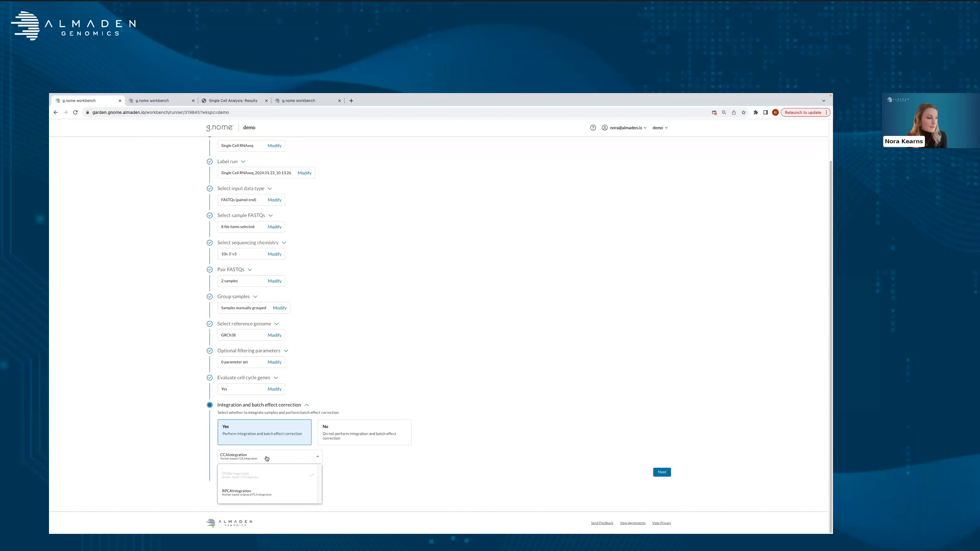
{"action": "left_click", "coordinate": [353, 469]}
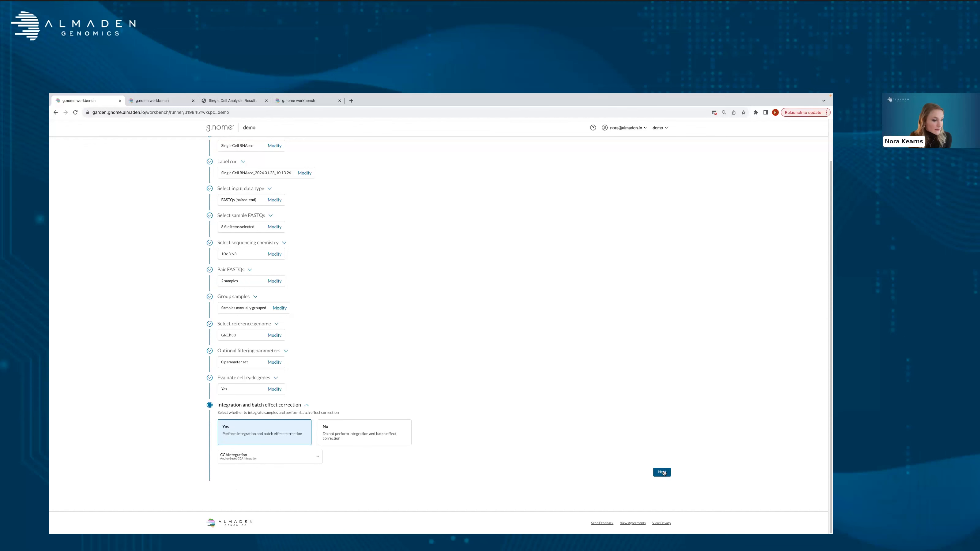
{"action": "left_click", "coordinate": [662, 472]}
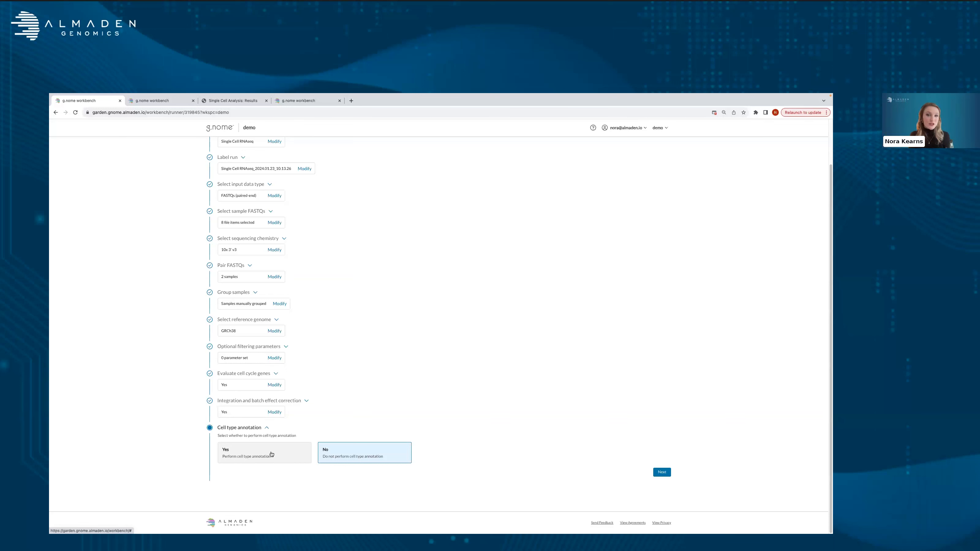
- Enable cell type annotation with the celldex MonacoImmuneData reference dataset, browsing the available datasets, and launch the workflow run
{"action": "left_click", "coordinate": [265, 455]}
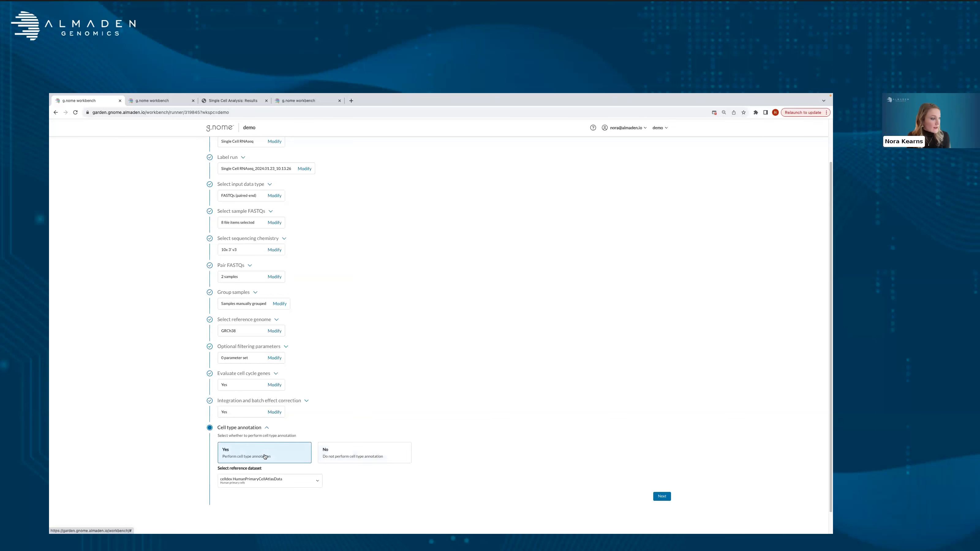
{"action": "left_click", "coordinate": [260, 480]}
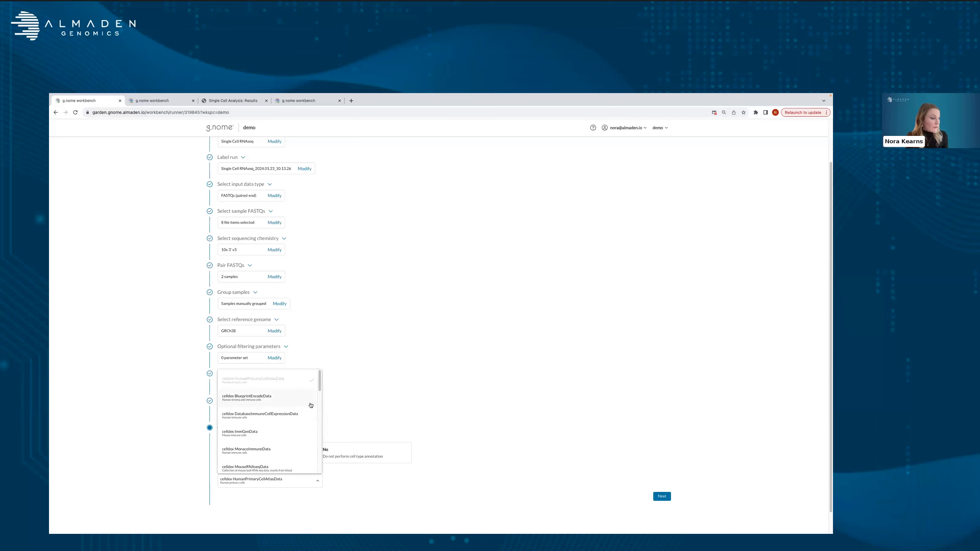
{"action": "scroll", "coordinate": [319, 398], "scroll_direction": "down", "scroll_amount": 1}
{"action": "scroll", "coordinate": [319, 399], "scroll_direction": "down", "scroll_amount": 3}
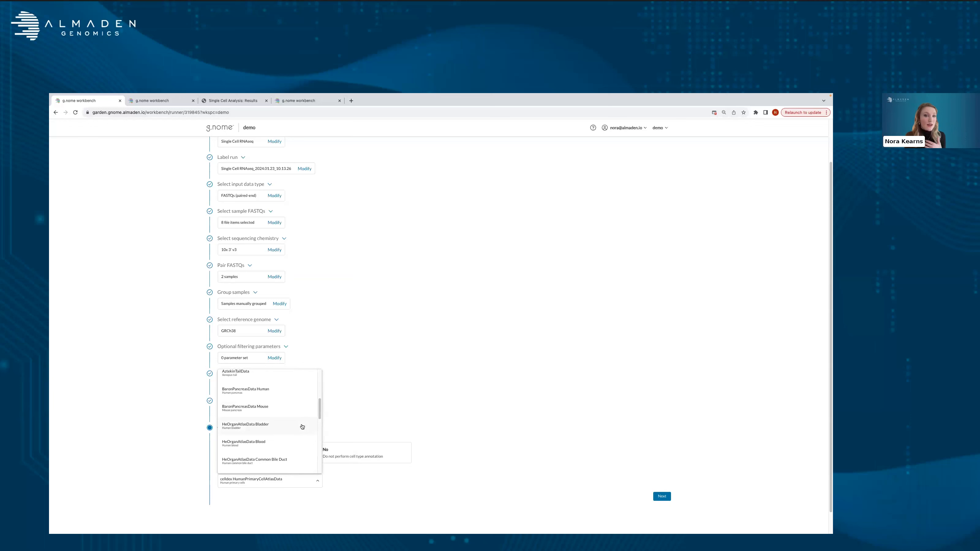
{"action": "scroll", "coordinate": [302, 427], "scroll_direction": "down", "scroll_amount": 3}
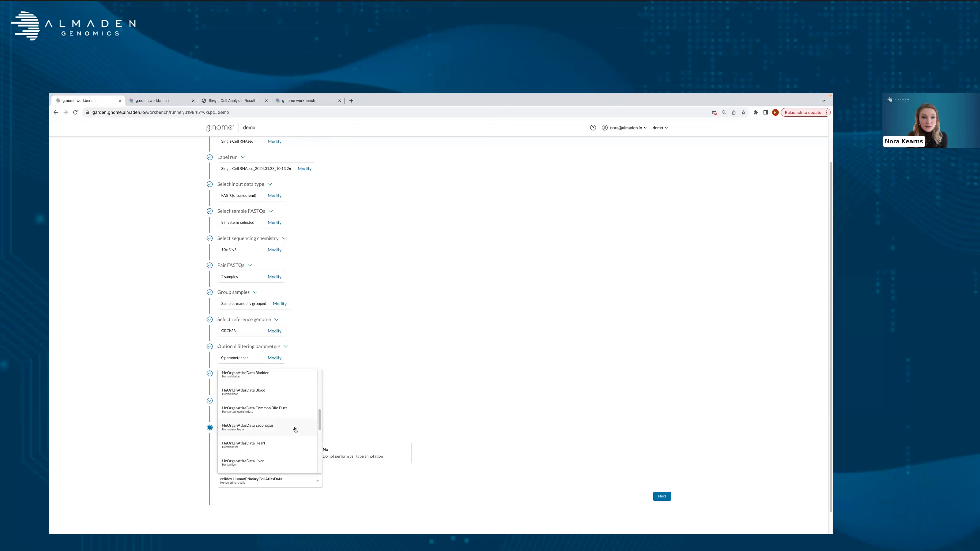
{"action": "scroll", "coordinate": [295, 429], "scroll_direction": "down", "scroll_amount": 4}
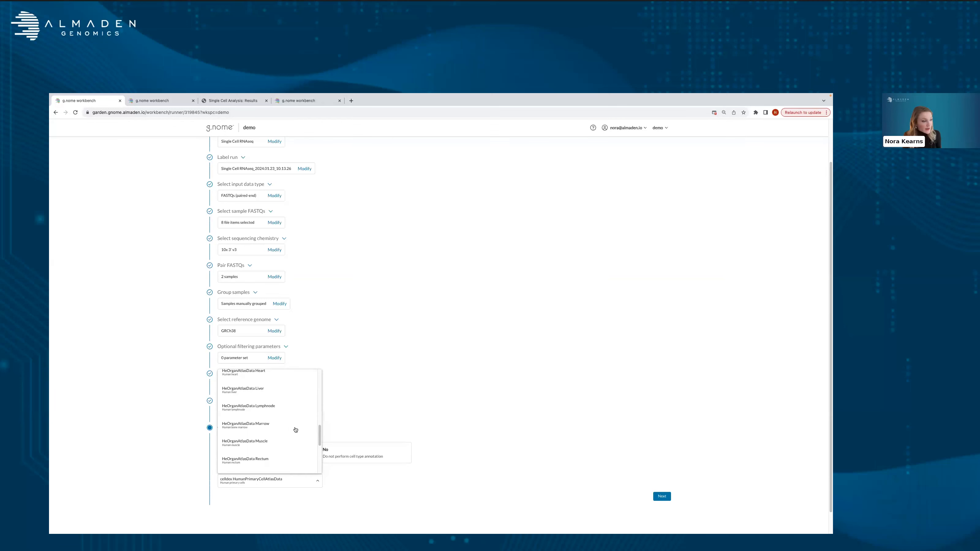
{"action": "scroll", "coordinate": [295, 430], "scroll_direction": "up", "scroll_amount": 8}
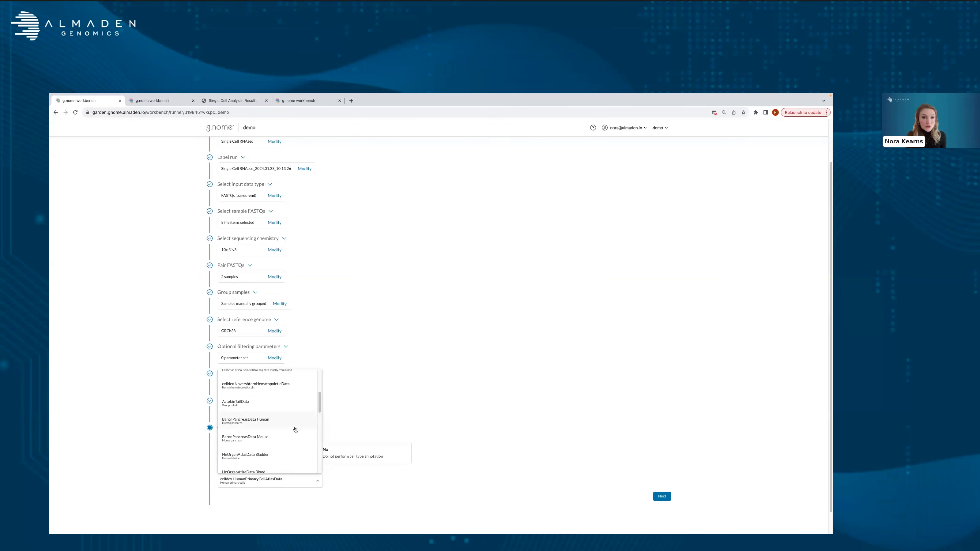
{"action": "scroll", "coordinate": [295, 430], "scroll_direction": "up", "scroll_amount": 3}
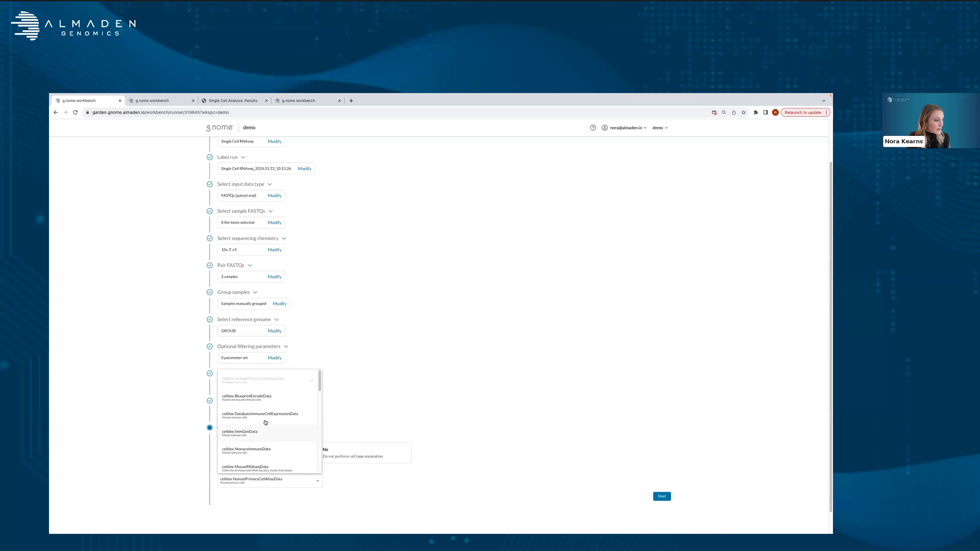
{"action": "left_click", "coordinate": [258, 451]}
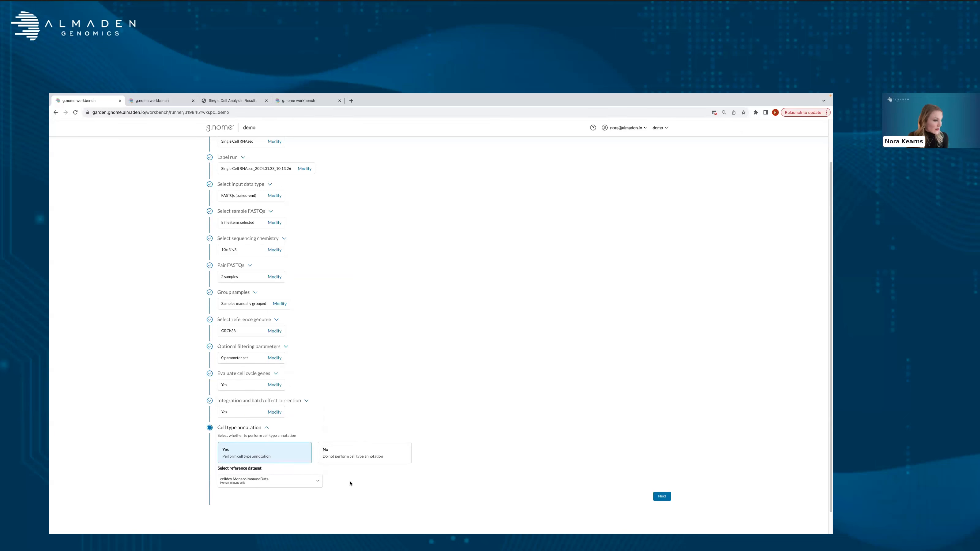
{"action": "left_click", "coordinate": [667, 495]}
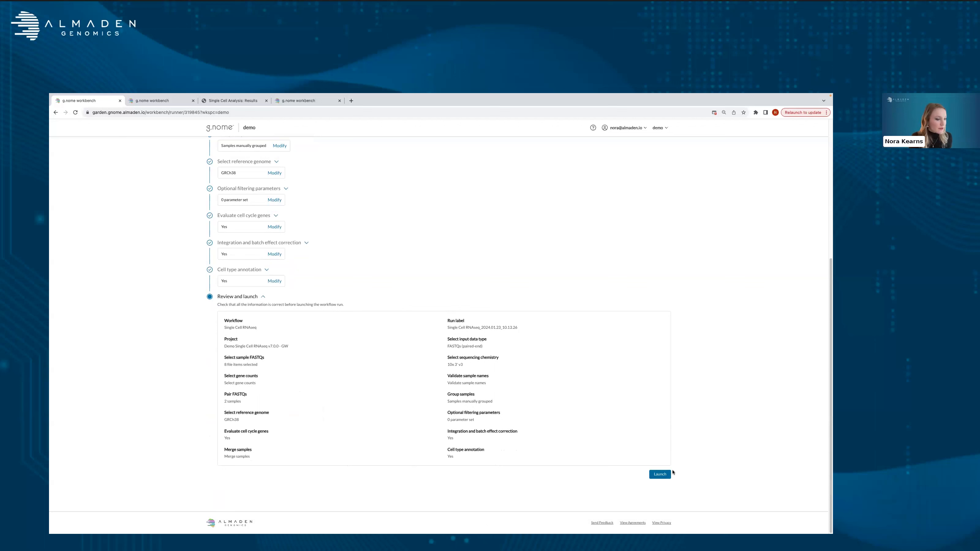
{"action": "left_click", "coordinate": [655, 475]}
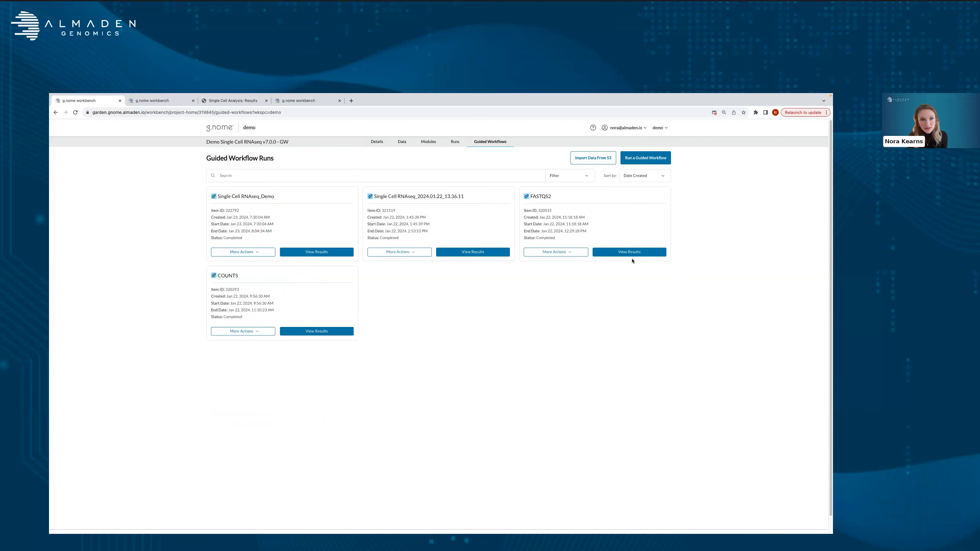
- Open the FASTQS2 run's results and check the file actions for scrnaseq_analysis_report.html in the Batch Analysis - HTML Report folder
{"action": "left_click", "coordinate": [617, 253]}
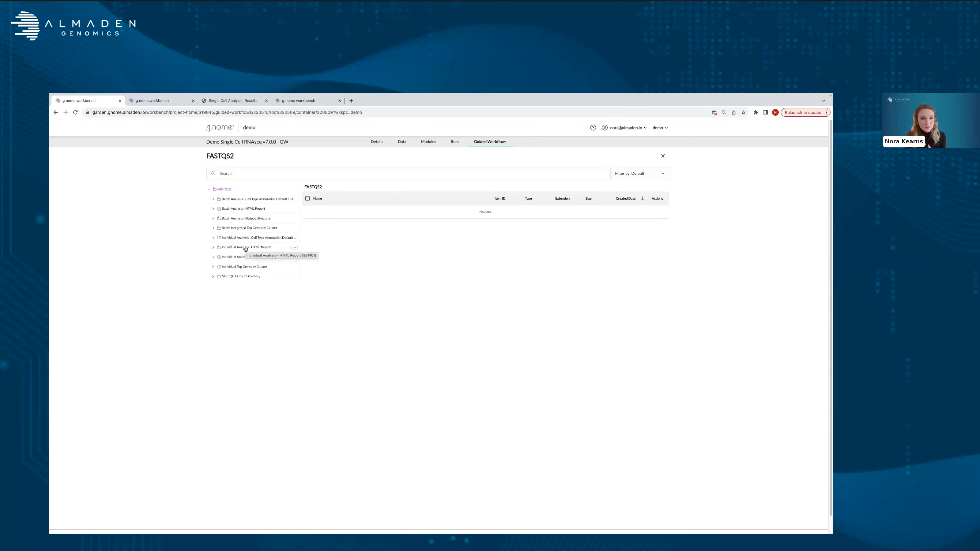
{"action": "left_click", "coordinate": [237, 209]}
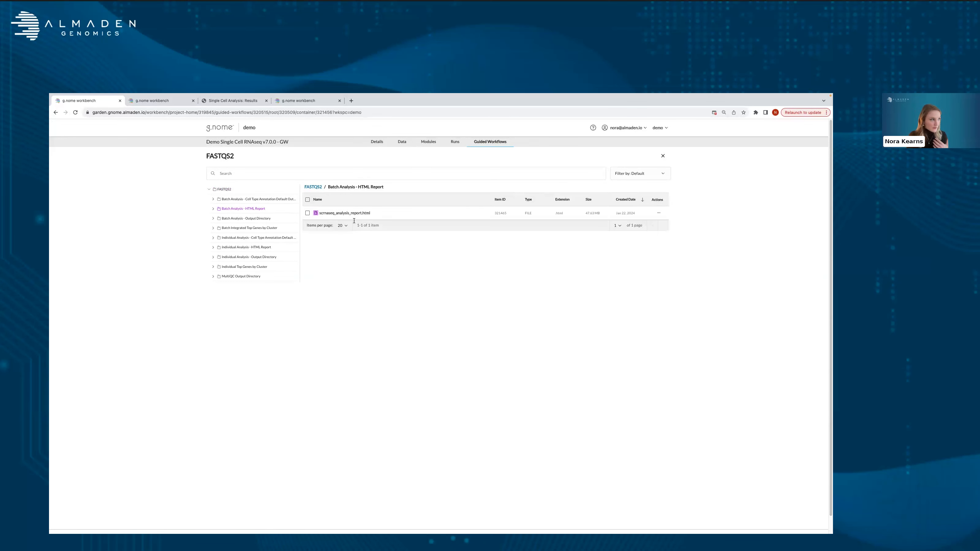
{"action": "left_click", "coordinate": [658, 213]}
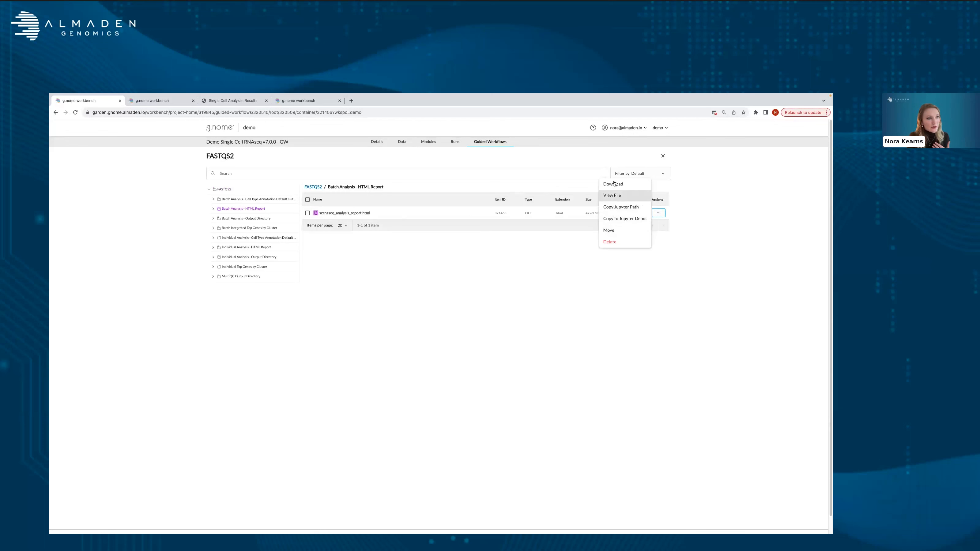
{"action": "left_click", "coordinate": [560, 275]}
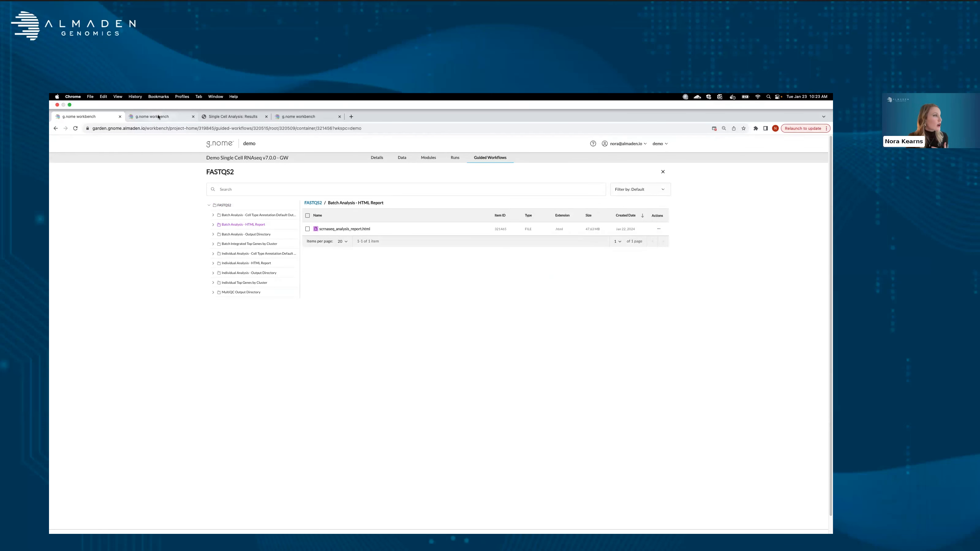
- Switch to the Single Cell Analysis: Results report and examine its clustering views: UMAP, t-SNE, cell counts, top genes by cluster and interactive gene visualization
{"action": "left_click", "coordinate": [160, 116]}
{"action": "left_click", "coordinate": [231, 117]}
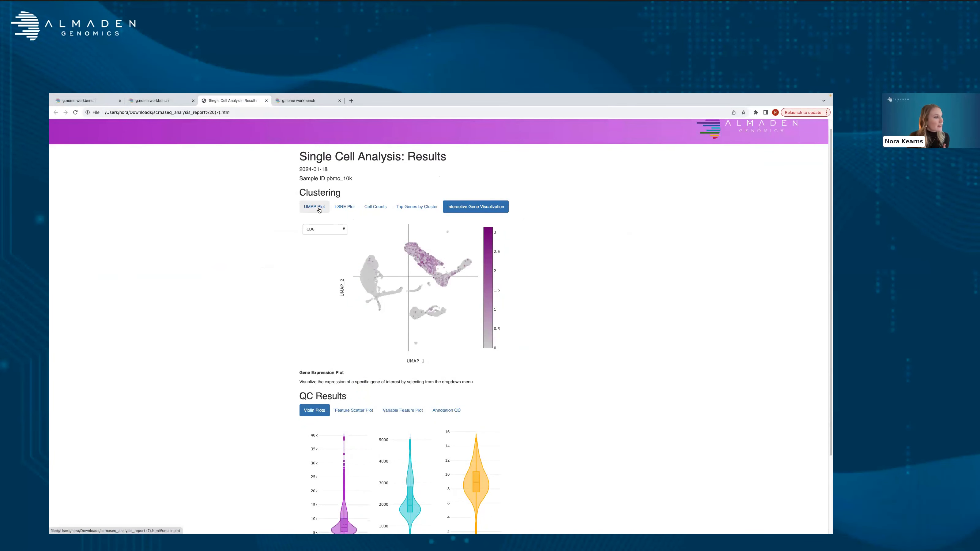
{"action": "left_click", "coordinate": [315, 207]}
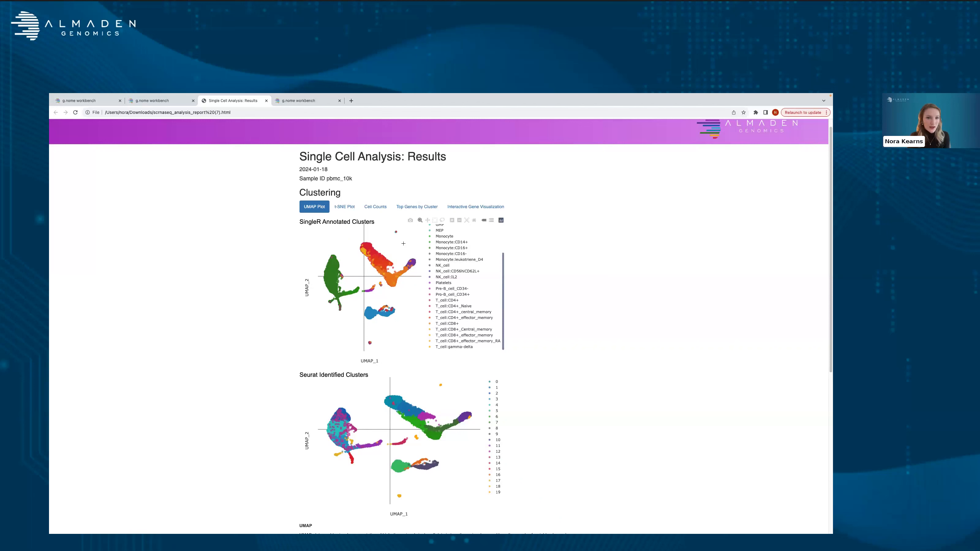
{"action": "left_click", "coordinate": [350, 214]}
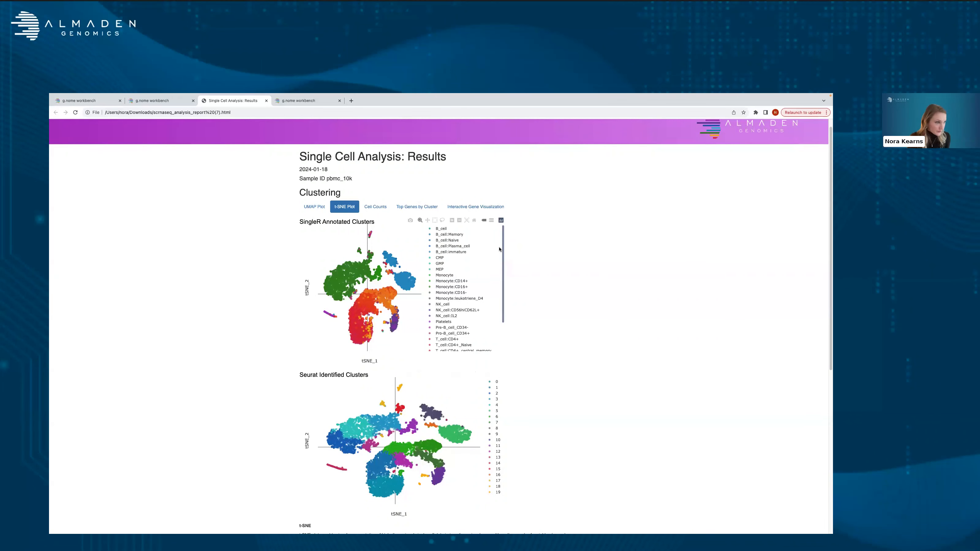
{"action": "mouse_move", "coordinate": [503, 249]}
{"action": "left_mouse_down"}
{"action": "mouse_move", "coordinate": [505, 267]}
{"action": "mouse_move", "coordinate": [501, 241]}
{"action": "left_mouse_up"}
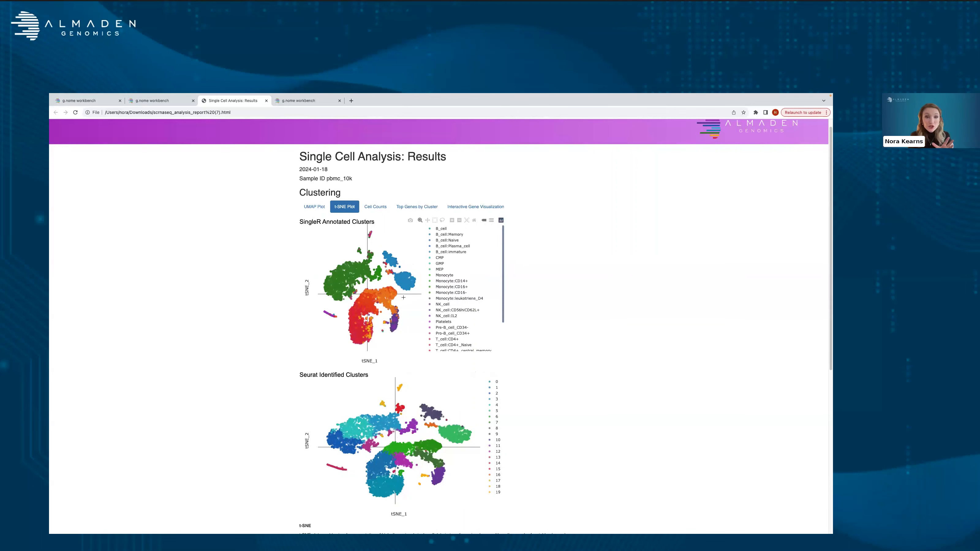
{"action": "left_click", "coordinate": [379, 208]}
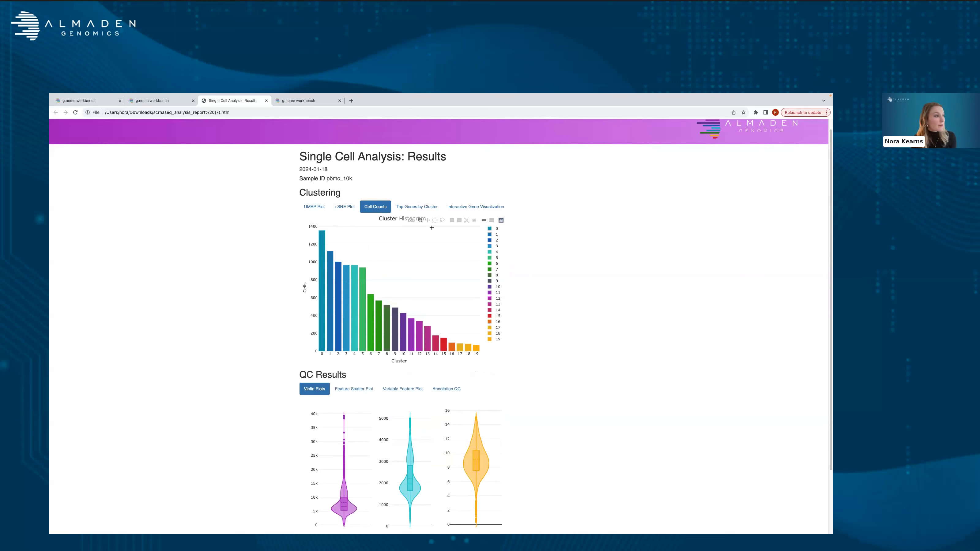
{"action": "left_click", "coordinate": [422, 206]}
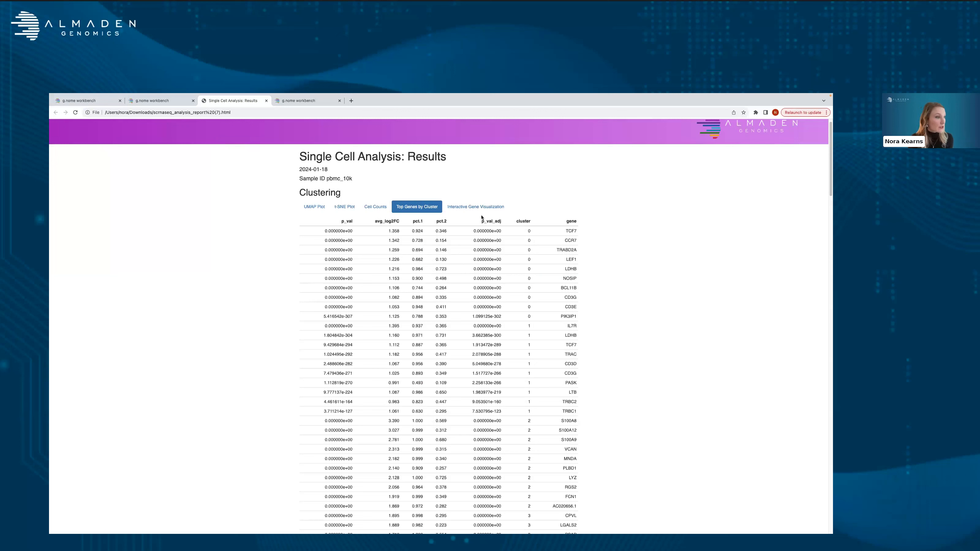
{"action": "left_click", "coordinate": [473, 209]}
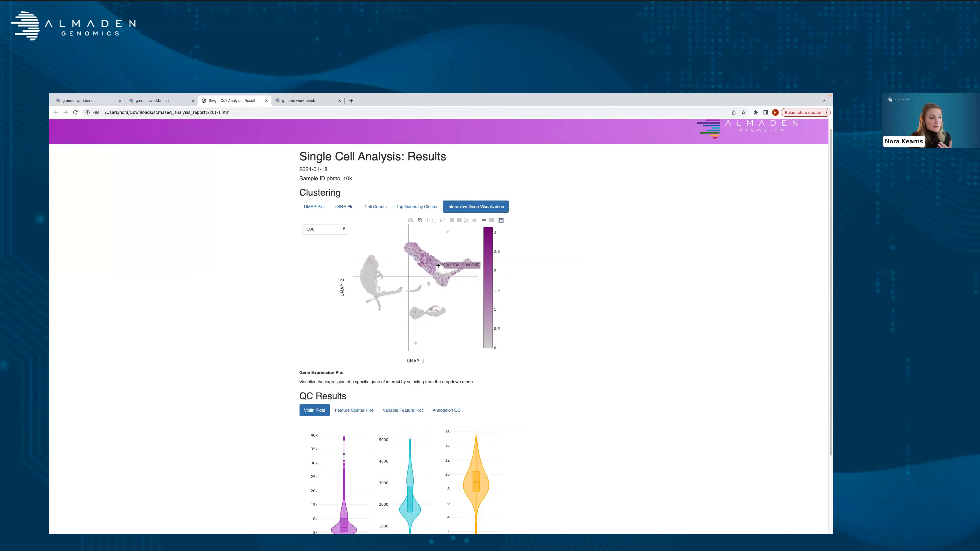
{"action": "left_click", "coordinate": [314, 207]}
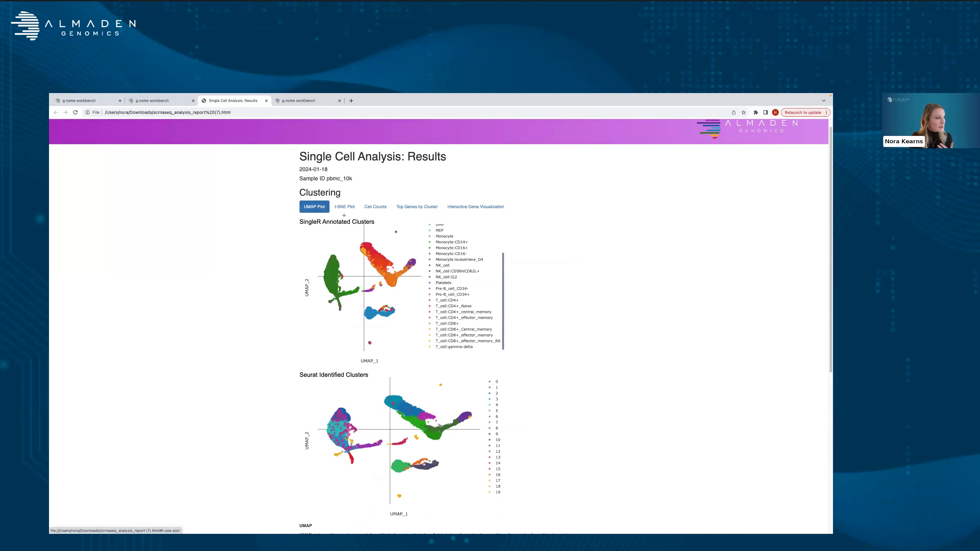
{"action": "left_click", "coordinate": [475, 206]}
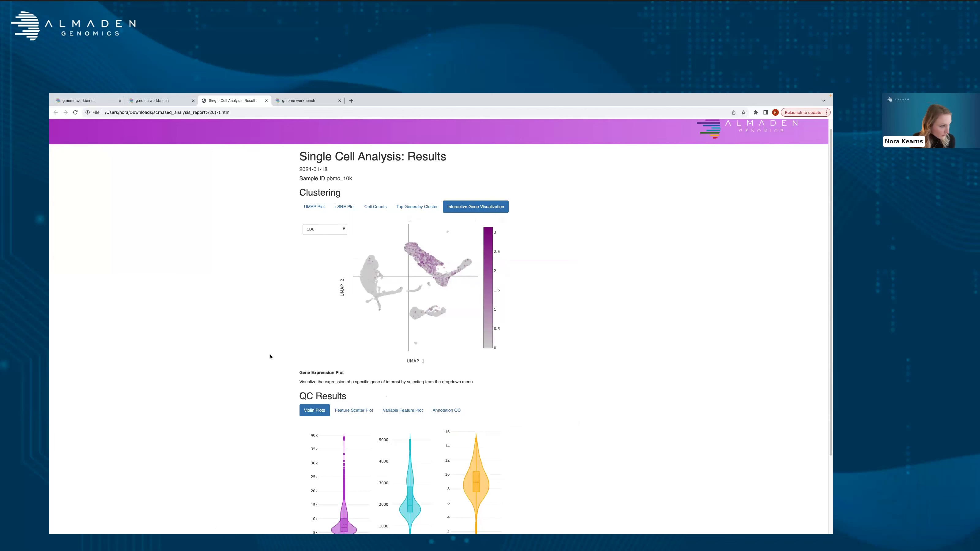
- Examine the report's QC results: violin plots, feature scatter plot, variable feature plot and annotation QC
{"action": "scroll", "coordinate": [270, 356], "scroll_direction": "down", "scroll_amount": 5}
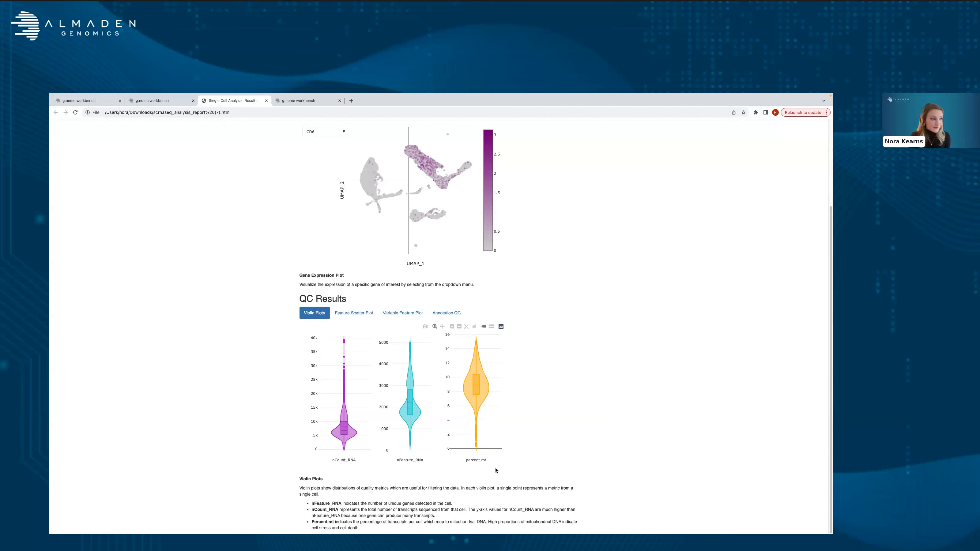
{"action": "left_click", "coordinate": [361, 314]}
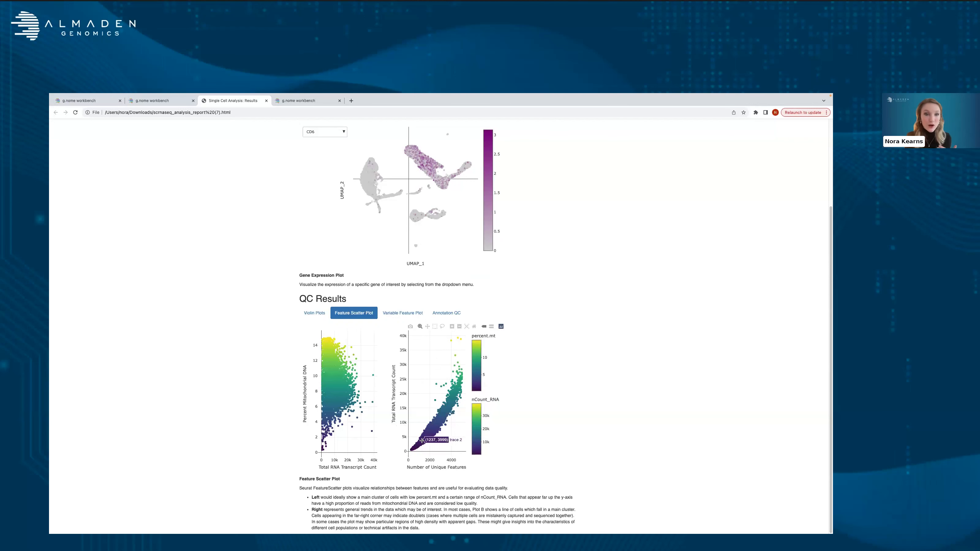
{"action": "left_click", "coordinate": [406, 317]}
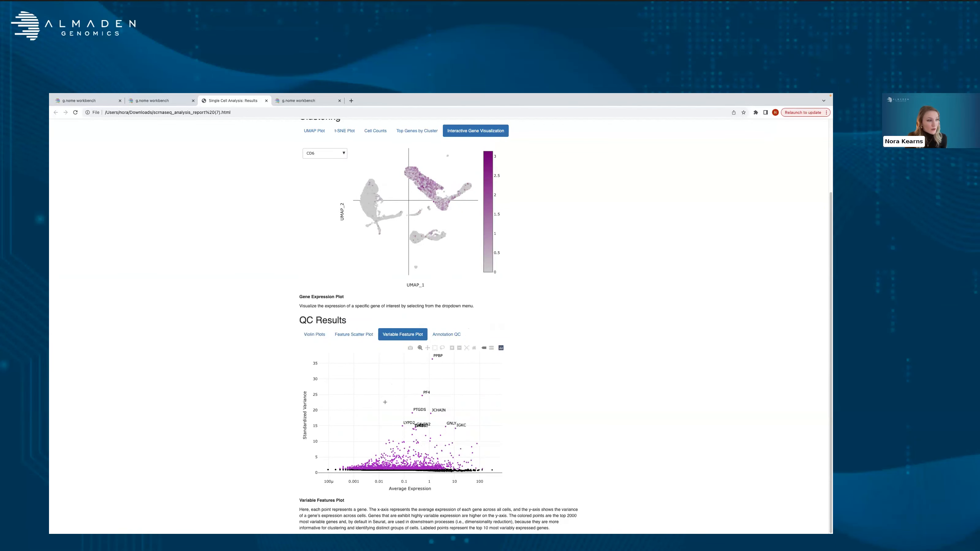
{"action": "mouse_move", "coordinate": [433, 358]}
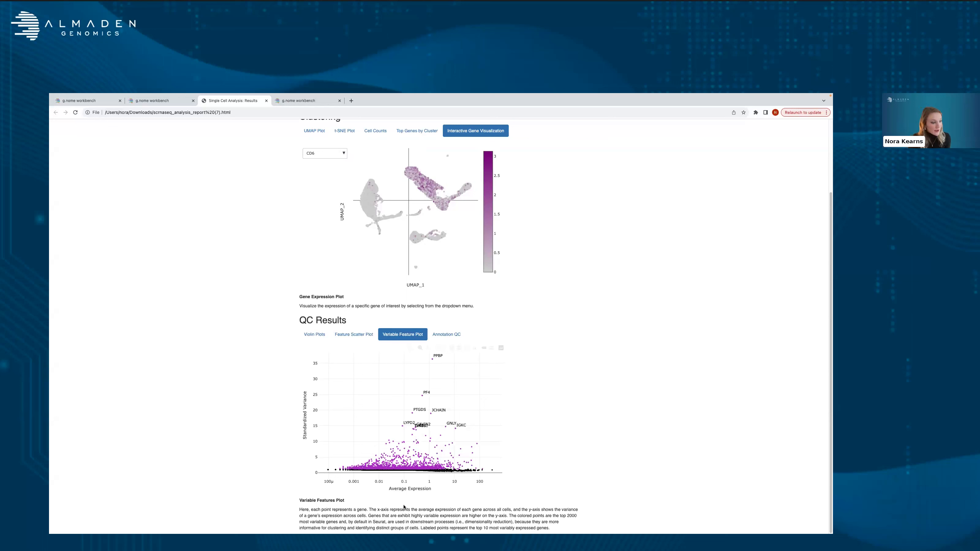
{"action": "left_click", "coordinate": [449, 336]}
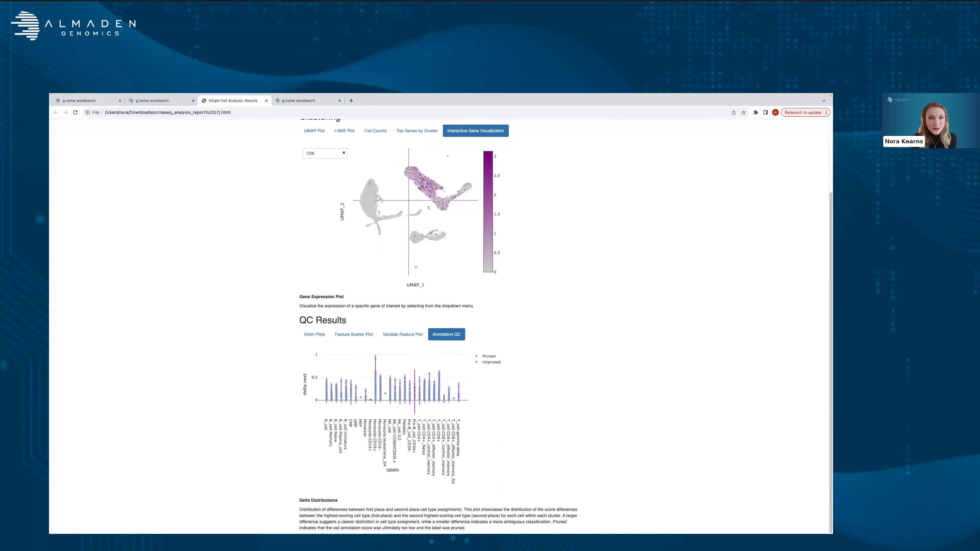
- Take the browser out of full-screen mode and switch to the Webinar_Demo_Annotation presentation in PowerPoint
{"action": "left_click", "coordinate": [784, 123]}
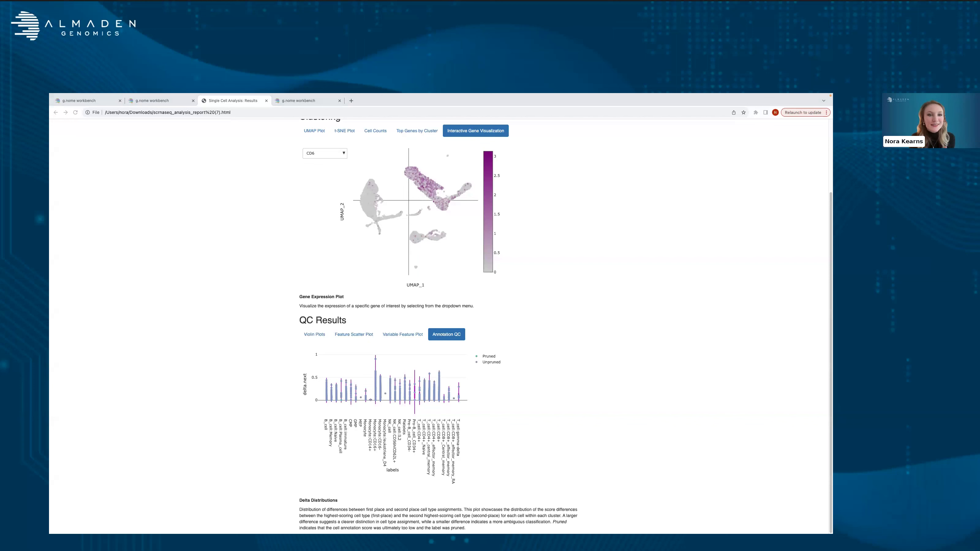
{"action": "left_click", "coordinate": [70, 105]}
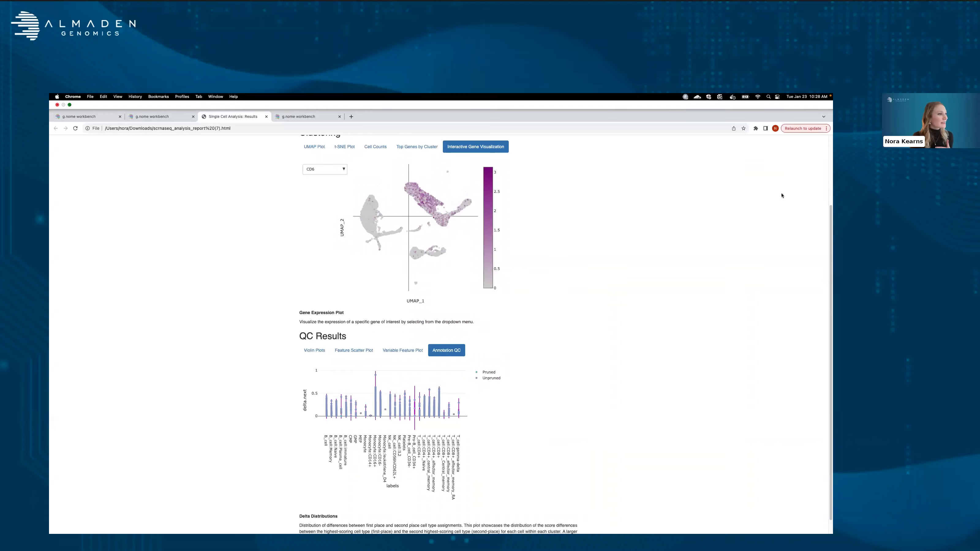
{"action": "left_click_drag", "start_coordinate": [810, 187], "coordinate": [625, 166]}
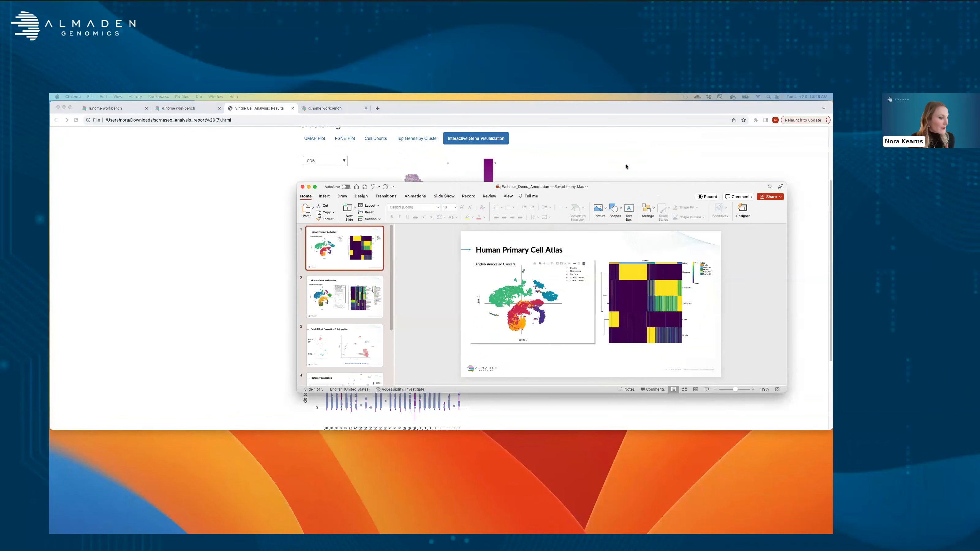
- Start the slide show of the Webinar_Demo_Annotation presentation from the Human Primary Cell Atlas slide
{"action": "left_click", "coordinate": [613, 367]}
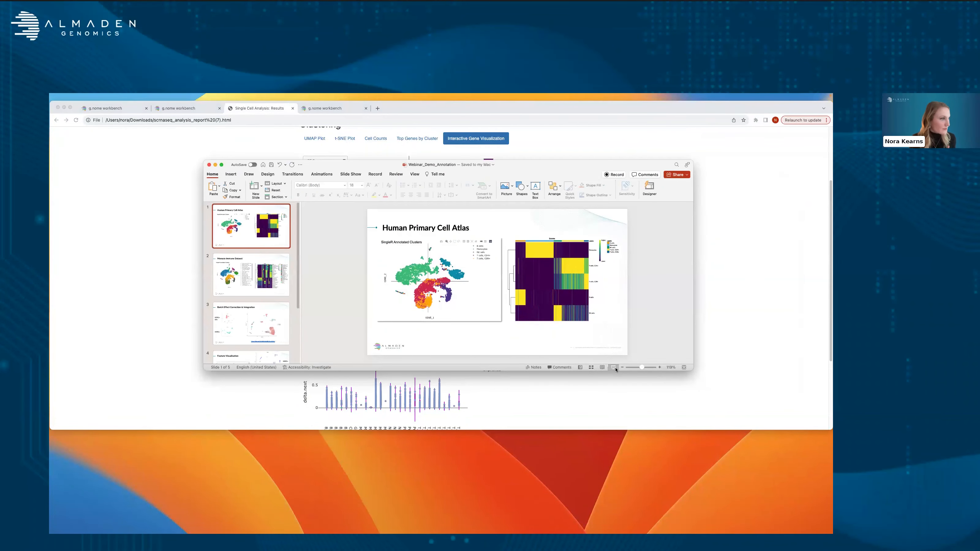
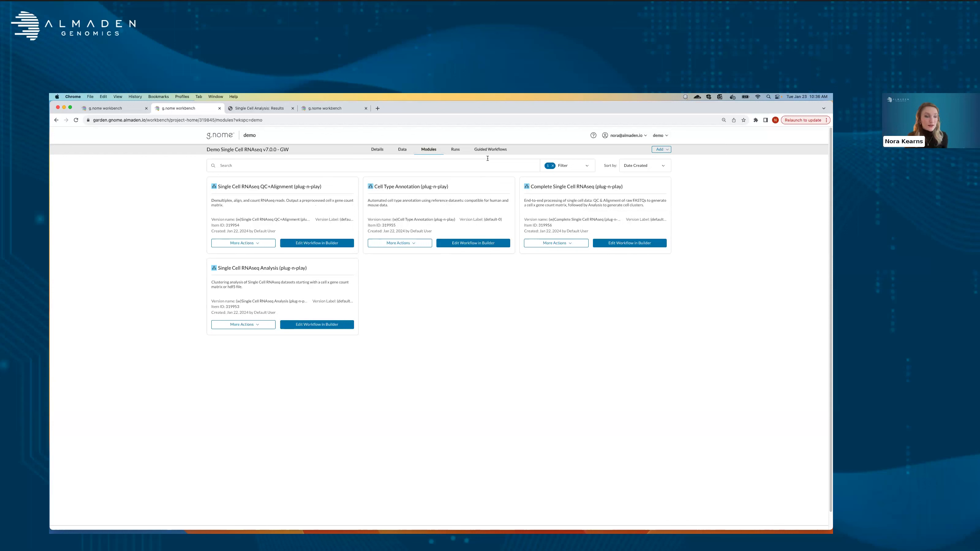
- Back in g.nome in Chrome, open Single Cell RNAseq Analysis (plug-n-play) in the builder and open its nested Single Cell RNAseq Analysis Workflow module
{"action": "left_click", "coordinate": [313, 325]}
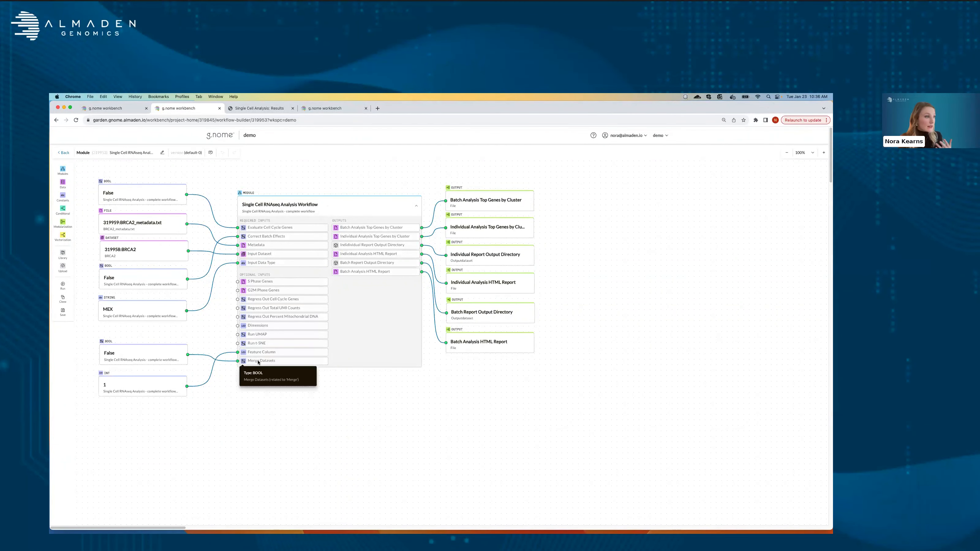
{"action": "left_click", "coordinate": [283, 213]}
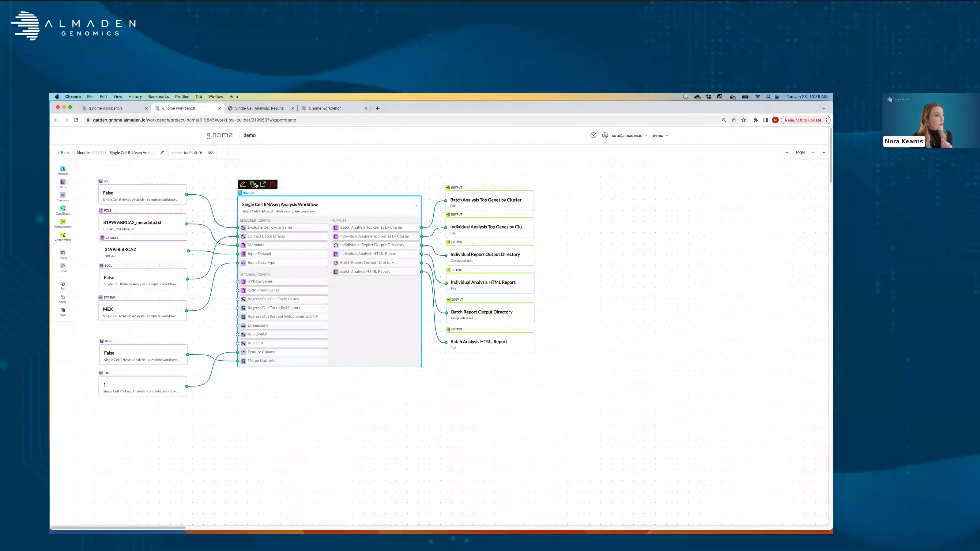
{"action": "left_click", "coordinate": [262, 184]}
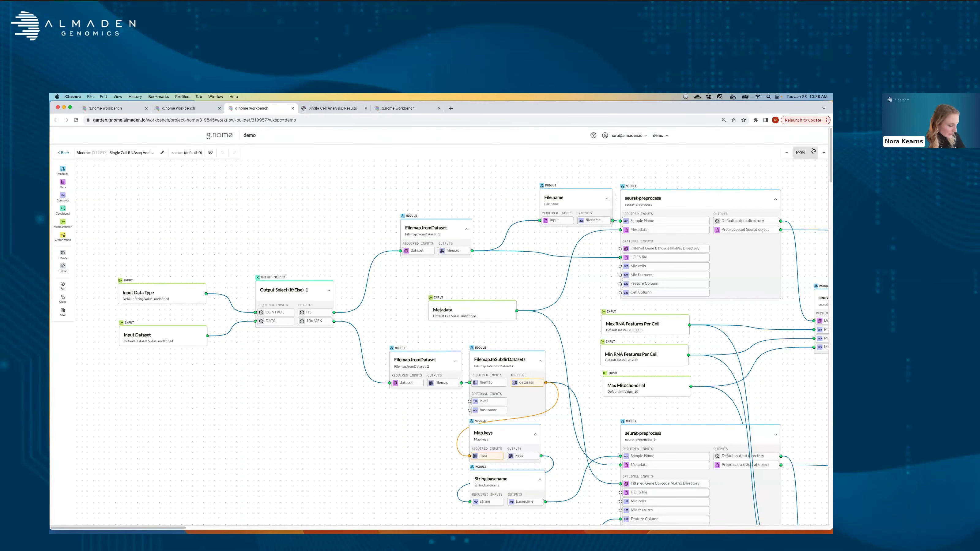
- Examine the nested workflow at 60% zoom, from the input and preprocessing modules through merging to the variable-feature and cell-cycle modules
{"action": "left_click", "coordinate": [787, 152]}
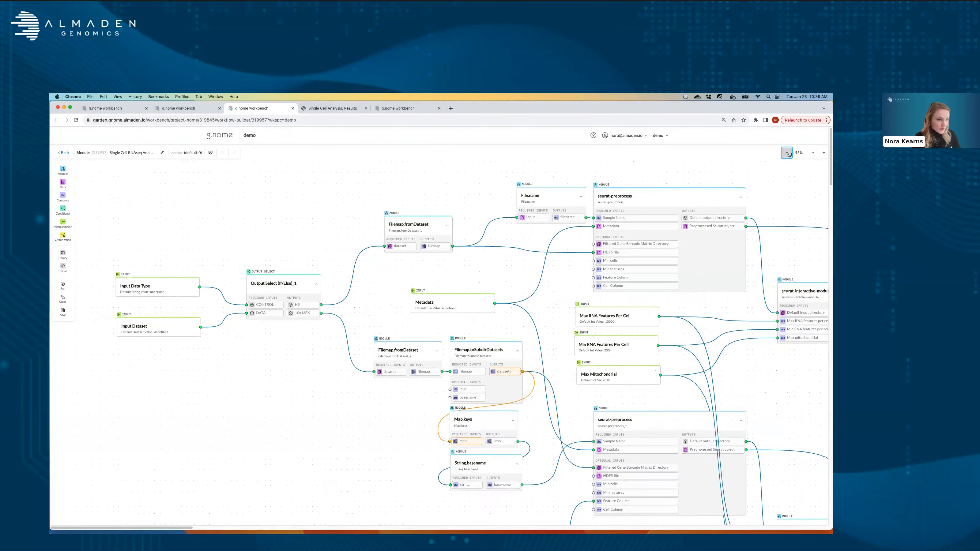
{"action": "left_click", "coordinate": [787, 153]}
{"action": "left_click", "coordinate": [787, 153]}
{"action": "left_click", "coordinate": [787, 153]}
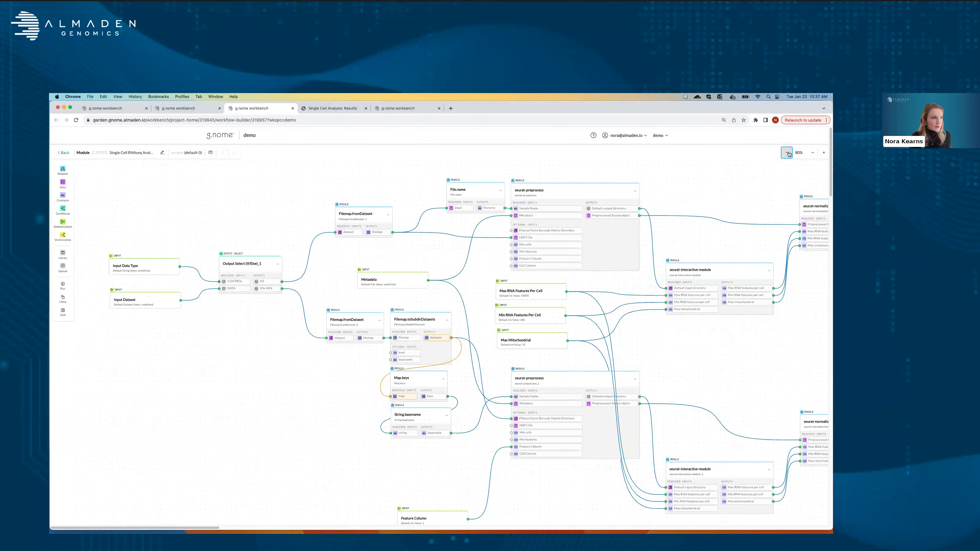
{"action": "left_click", "coordinate": [787, 153]}
{"action": "left_click", "coordinate": [787, 153]}
{"action": "left_click", "coordinate": [787, 153]}
{"action": "left_click", "coordinate": [787, 153]}
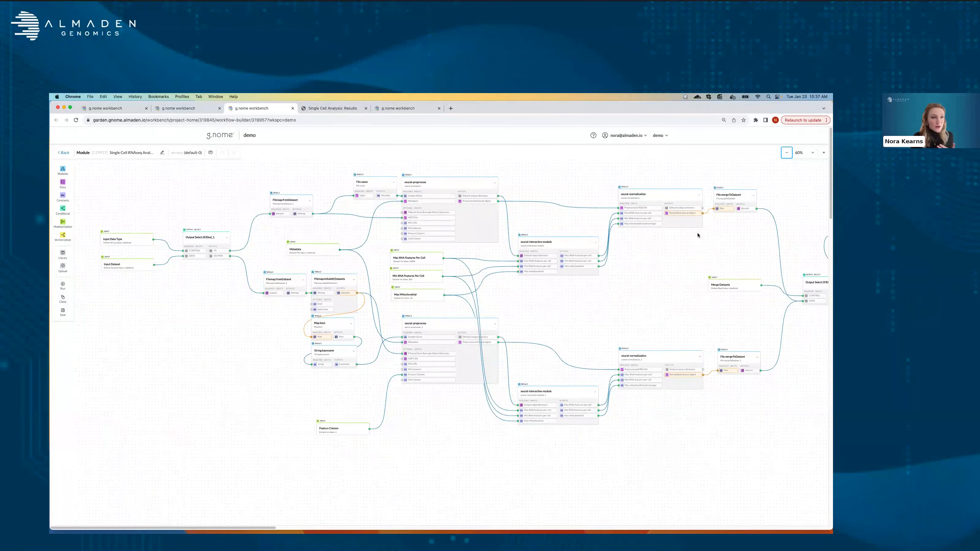
{"action": "scroll", "coordinate": [698, 235], "scroll_direction": "right", "scroll_amount": 10}
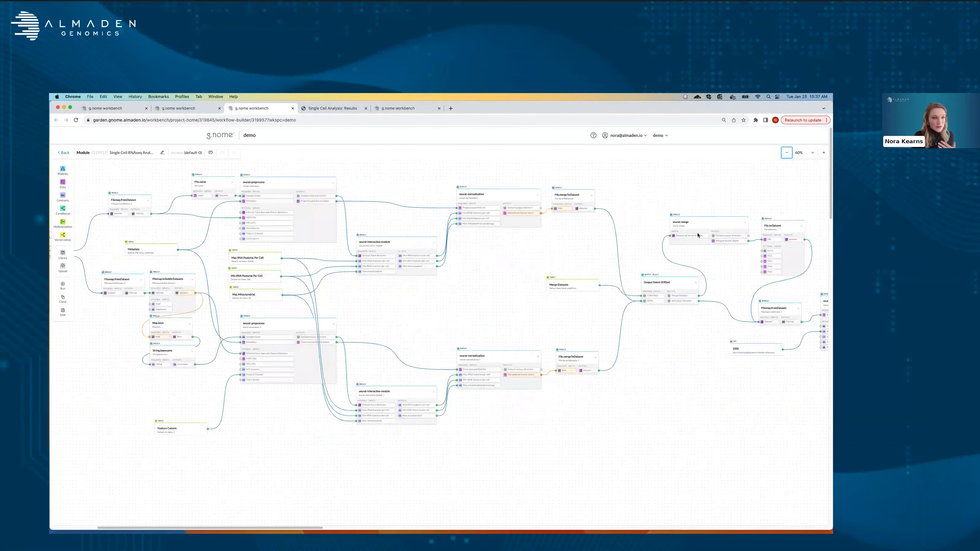
{"action": "scroll", "coordinate": [697, 234], "scroll_direction": "right", "scroll_amount": 9}
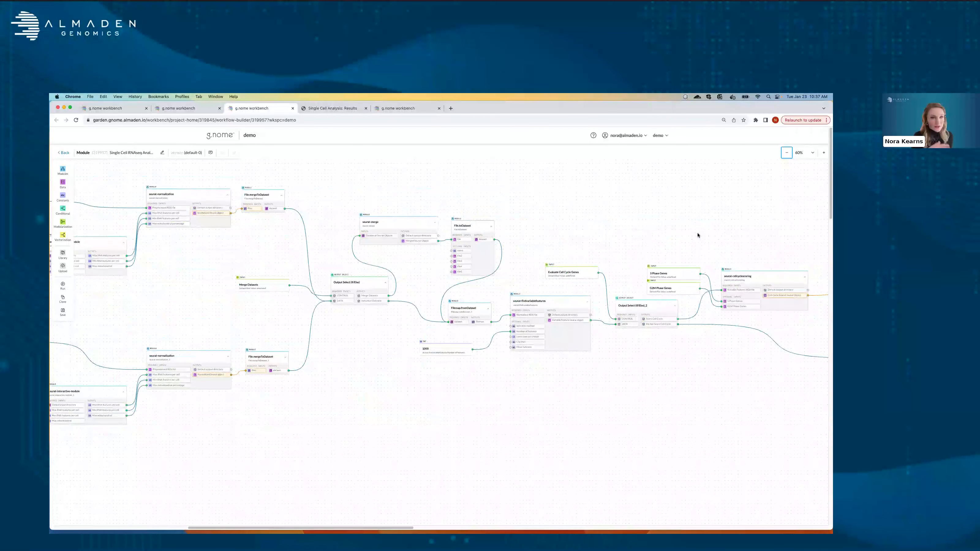
{"action": "scroll", "coordinate": [697, 235], "scroll_direction": "right", "scroll_amount": 1}
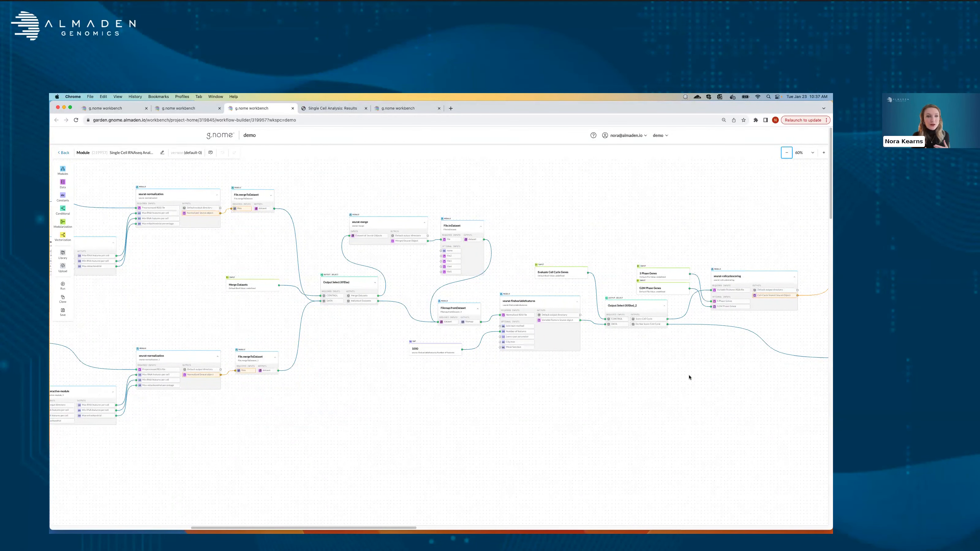
- Read the description of the Number of features input on the seurat-findvariablefeatures module at 80% zoom, and return to the project's module list
{"action": "left_click", "coordinate": [557, 305]}
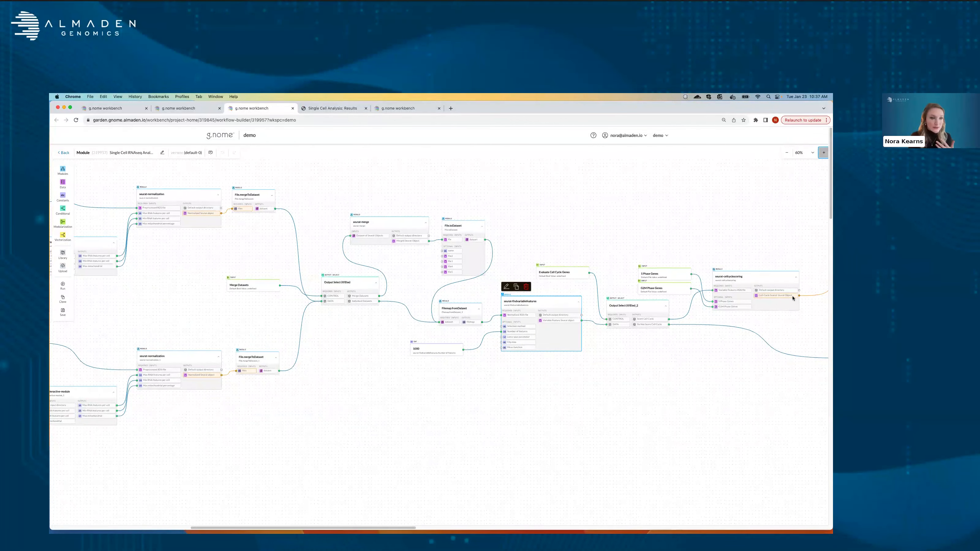
{"action": "left_click", "coordinate": [823, 152]}
{"action": "scroll", "coordinate": [792, 298], "scroll_direction": "right", "scroll_amount": 10}
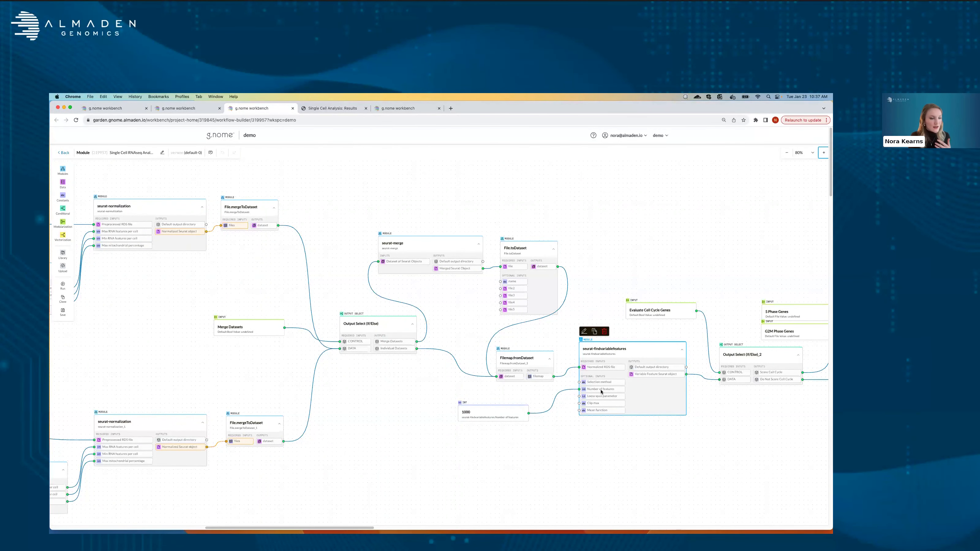
{"action": "mouse_move", "coordinate": [601, 391]}
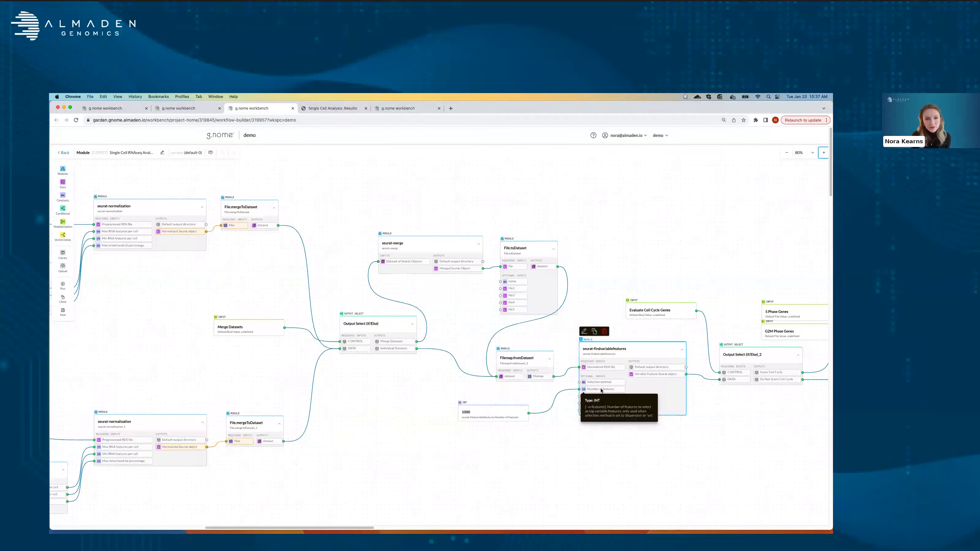
{"action": "mouse_move", "coordinate": [557, 401]}
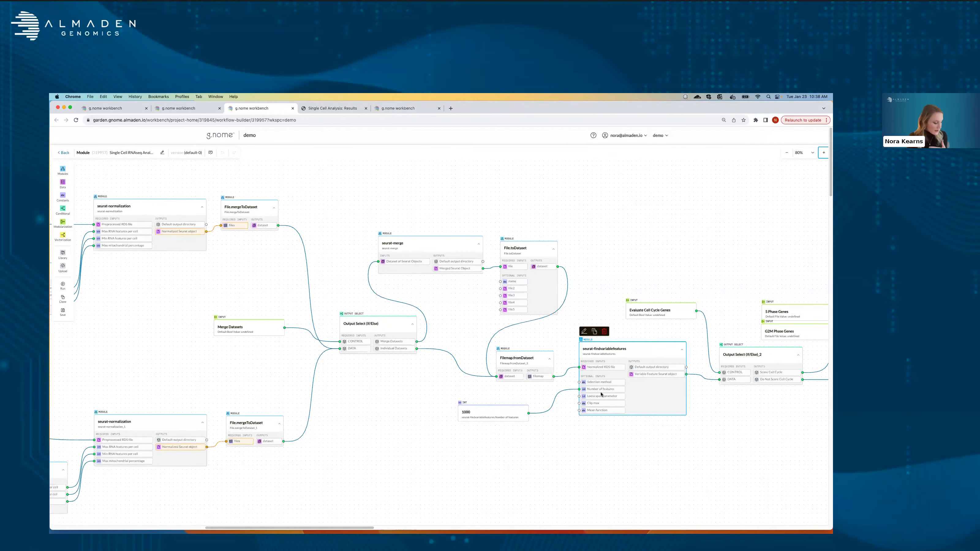
{"action": "left_click", "coordinate": [58, 154]}
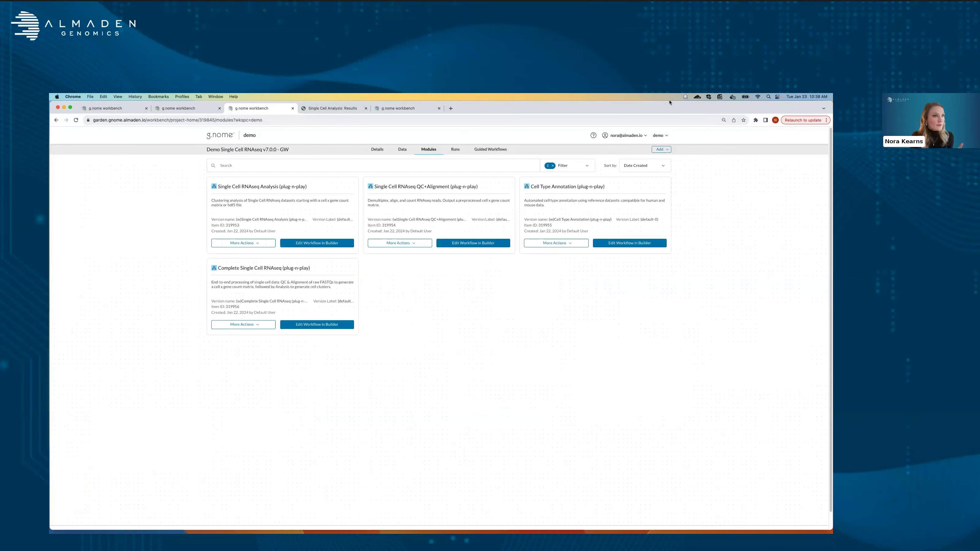
- Switch to the Webinar Demo - SRA Fetch project in the toolkits workspace and keep its idle session logged in
{"action": "left_click_drag", "start_coordinate": [669, 103], "coordinate": [671, 104]}
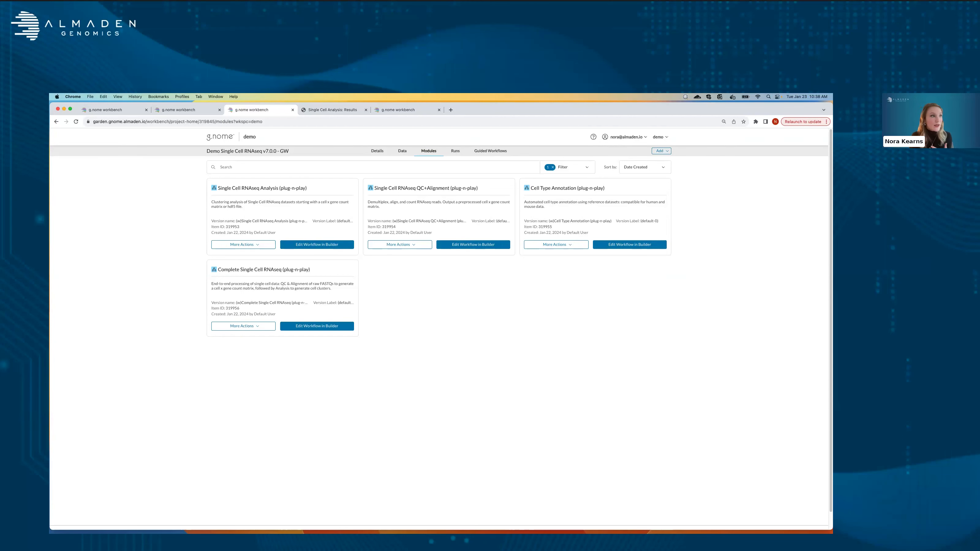
{"action": "left_click_drag", "start_coordinate": [713, 112], "coordinate": [712, 138]}
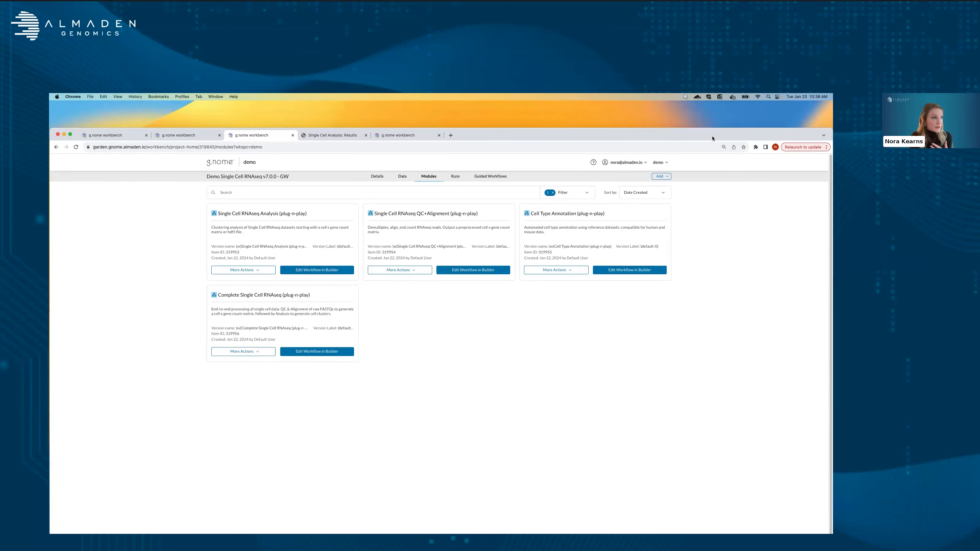
{"action": "left_click", "coordinate": [425, 136]}
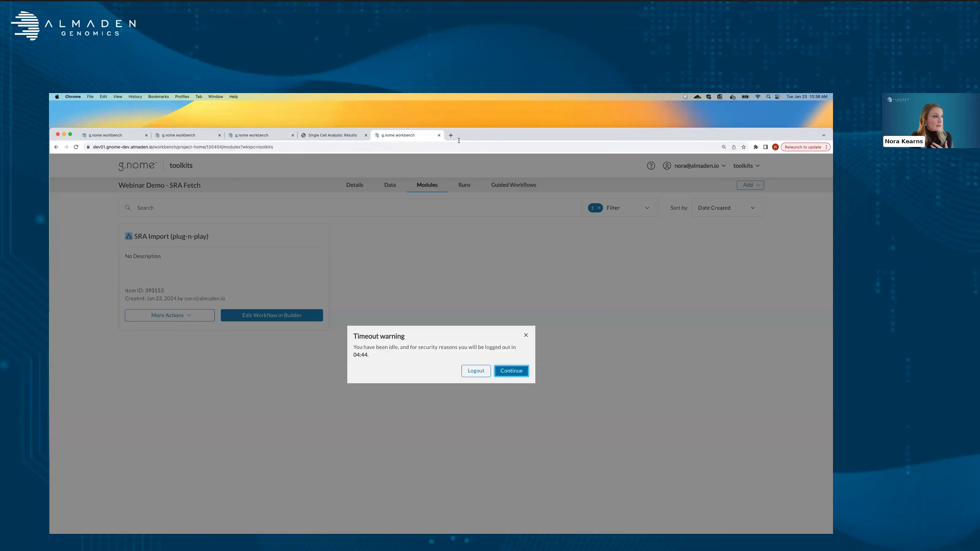
{"action": "left_click", "coordinate": [510, 371]}
{"action": "left_click_drag", "start_coordinate": [634, 137], "coordinate": [636, 97]}
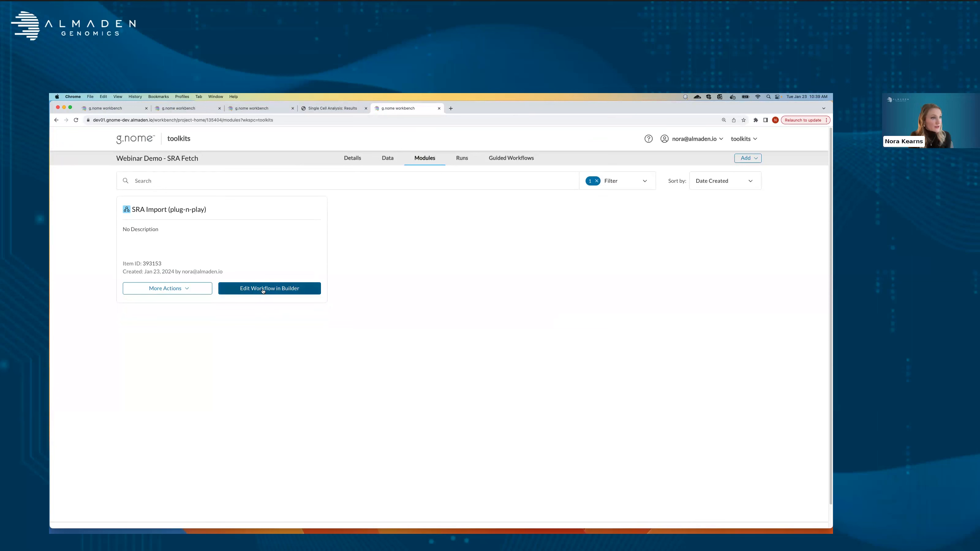
- View the accession numbers in the project's SRA_Acc_List.txt data file and close the preview
{"action": "left_click", "coordinate": [395, 160]}
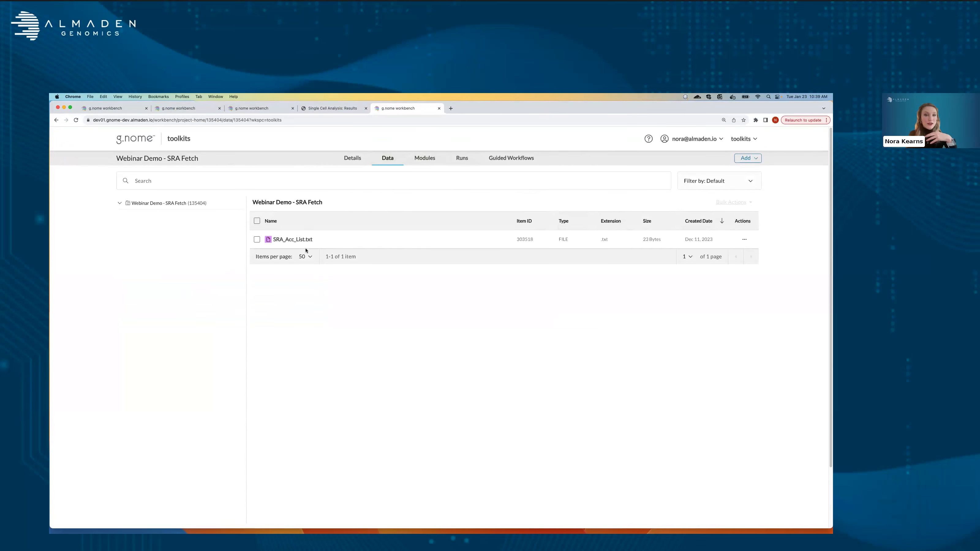
{"action": "left_click", "coordinate": [746, 240]}
{"action": "left_click", "coordinate": [682, 198]}
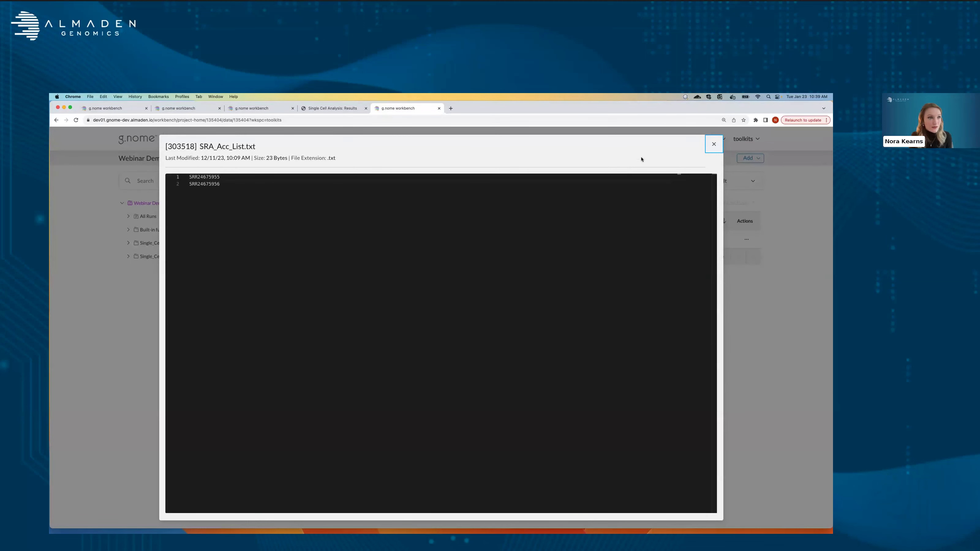
{"action": "left_click", "coordinate": [709, 147]}
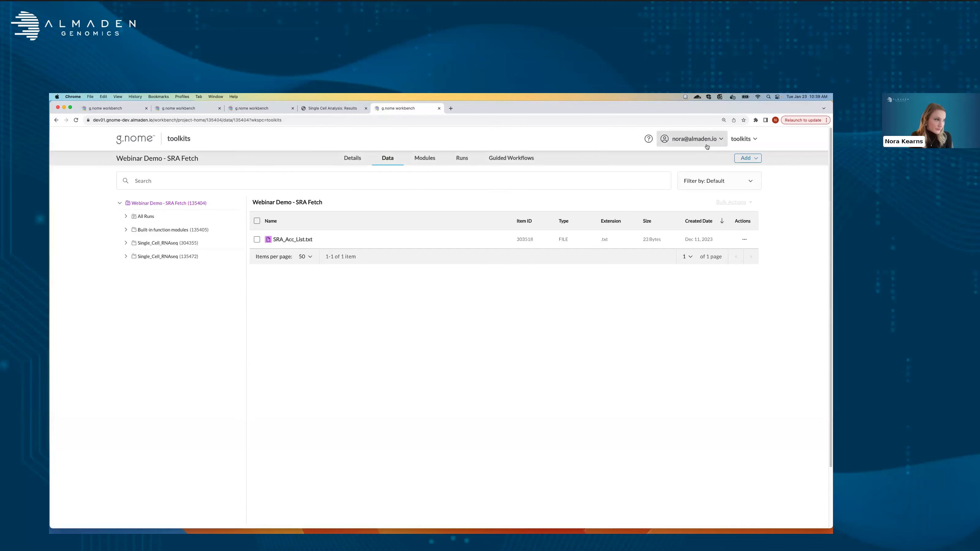
- Inspect the SRA Import (plug-n-play) workflow in the builder and return to the project's module list
{"action": "left_click", "coordinate": [424, 158]}
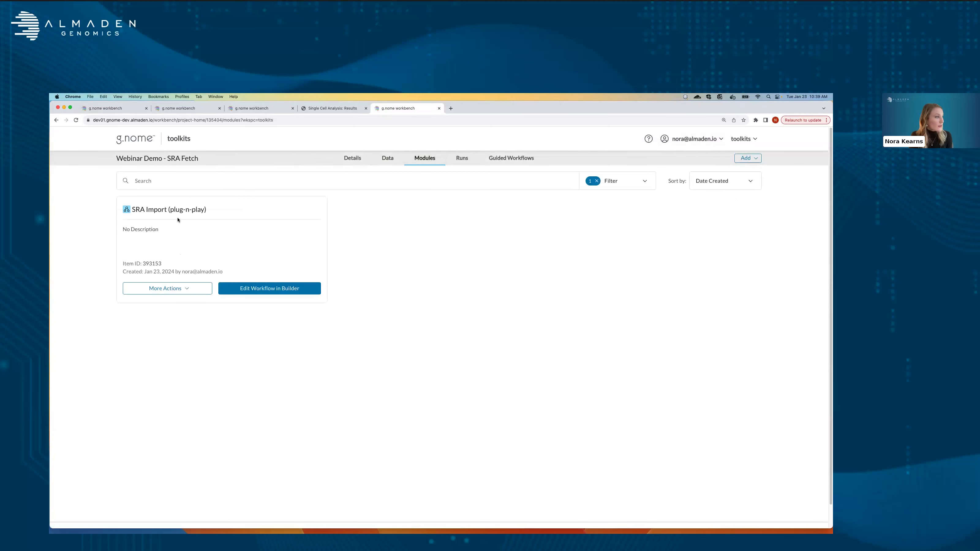
{"action": "left_click", "coordinate": [260, 287]}
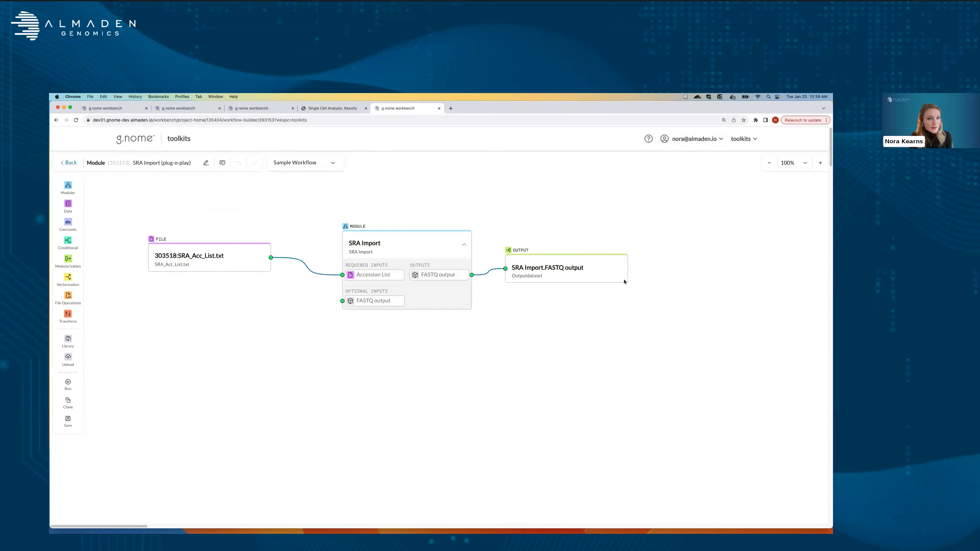
{"action": "left_click", "coordinate": [64, 165]}
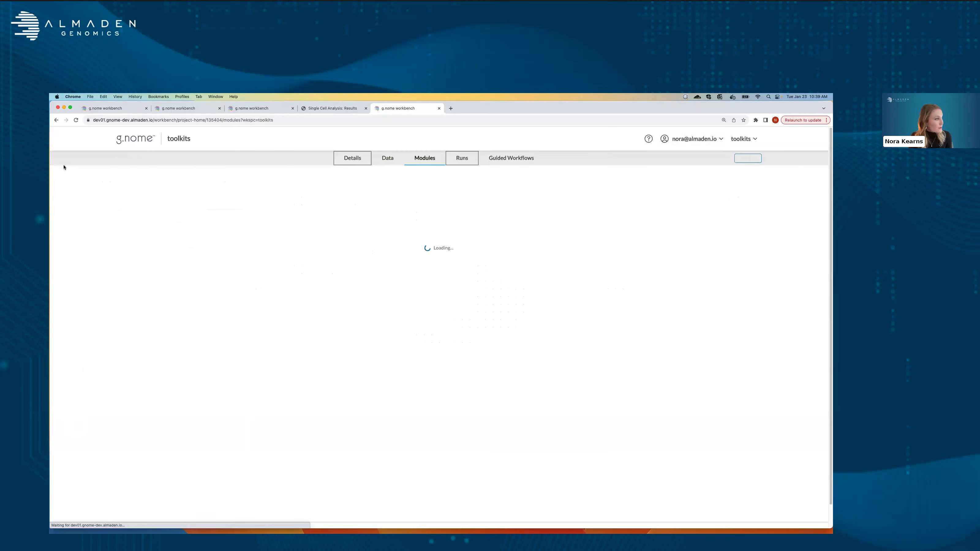
- Inspect the FASTQ files in the second output_dir of the SRA Fetch_2023.12.11.2023 run's outputs, and collapse the run
{"action": "left_click", "coordinate": [462, 160]}
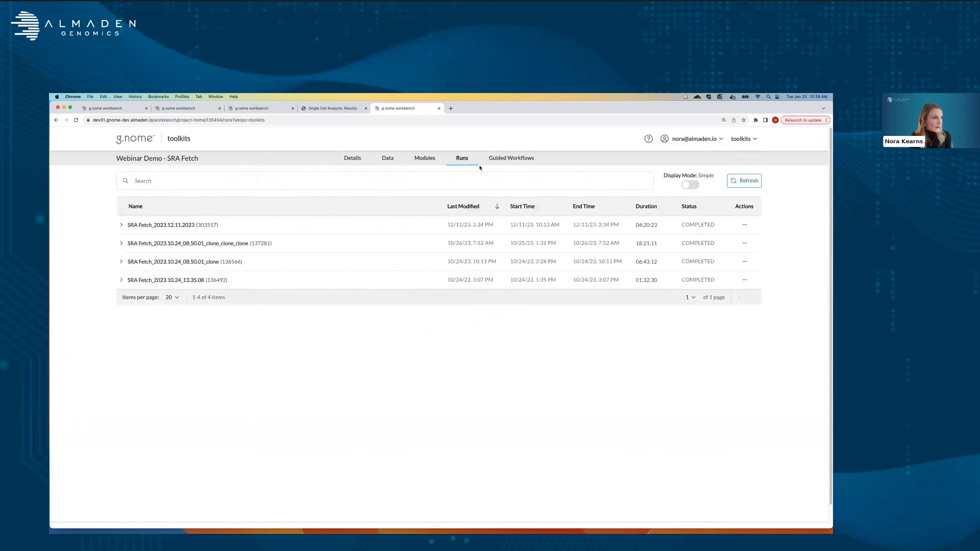
{"action": "left_click", "coordinate": [121, 225]}
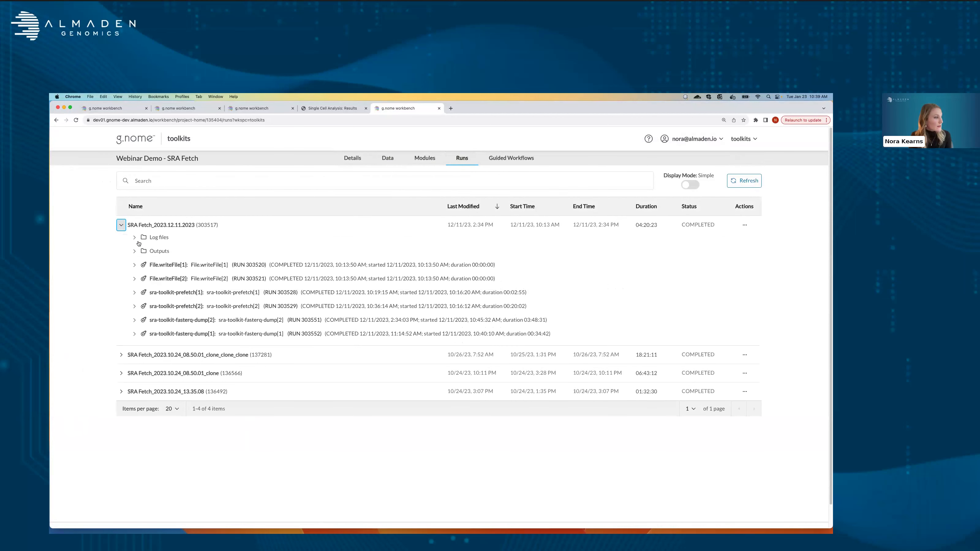
{"action": "left_click", "coordinate": [135, 251]}
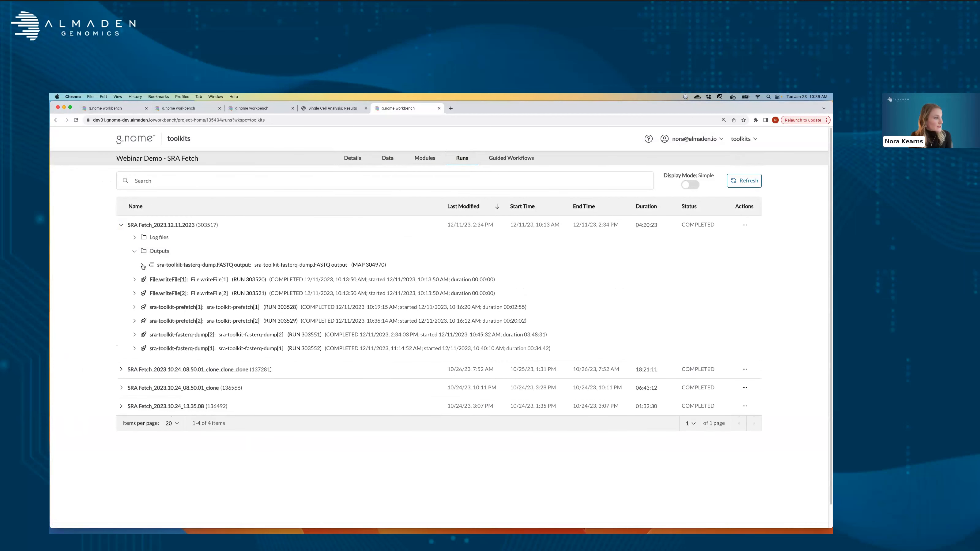
{"action": "left_click", "coordinate": [143, 265]}
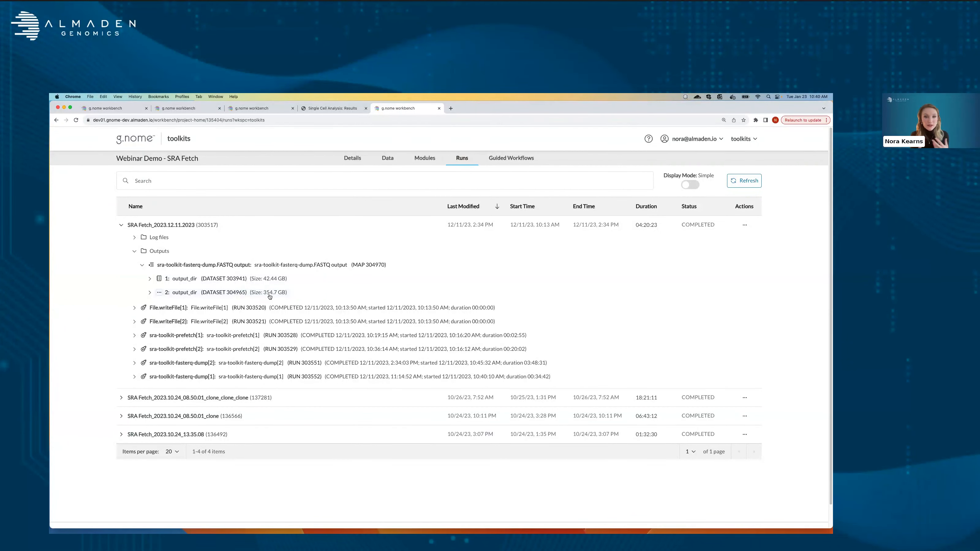
{"action": "left_click", "coordinate": [150, 292]}
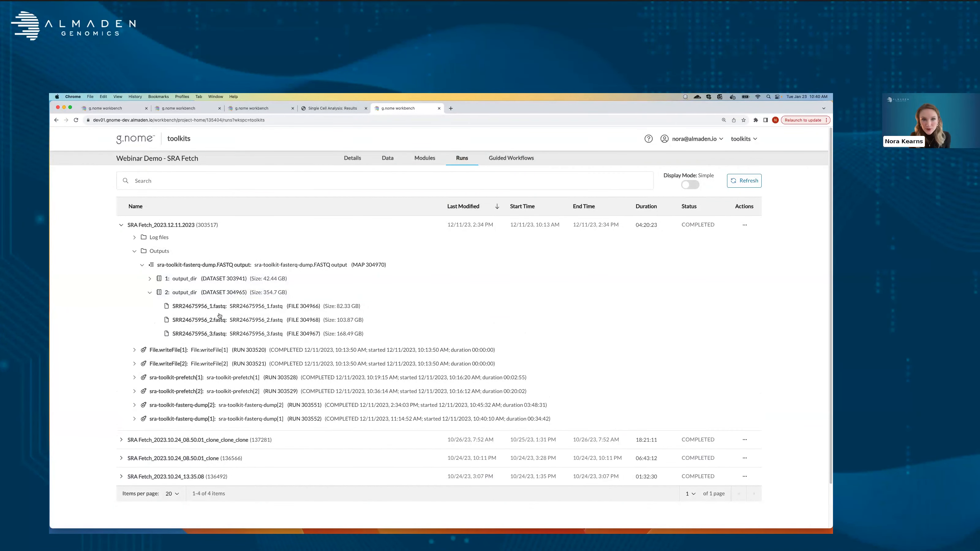
{"action": "left_click", "coordinate": [121, 225]}
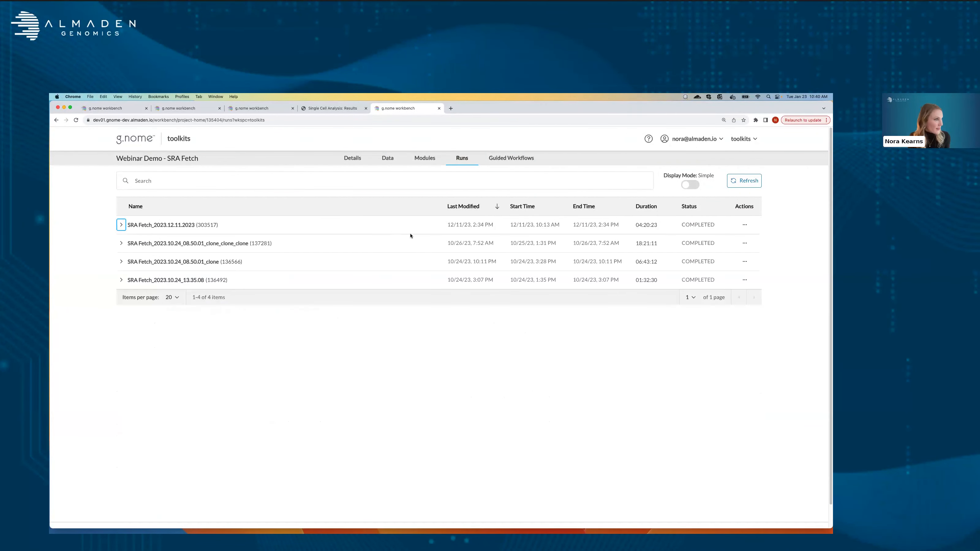